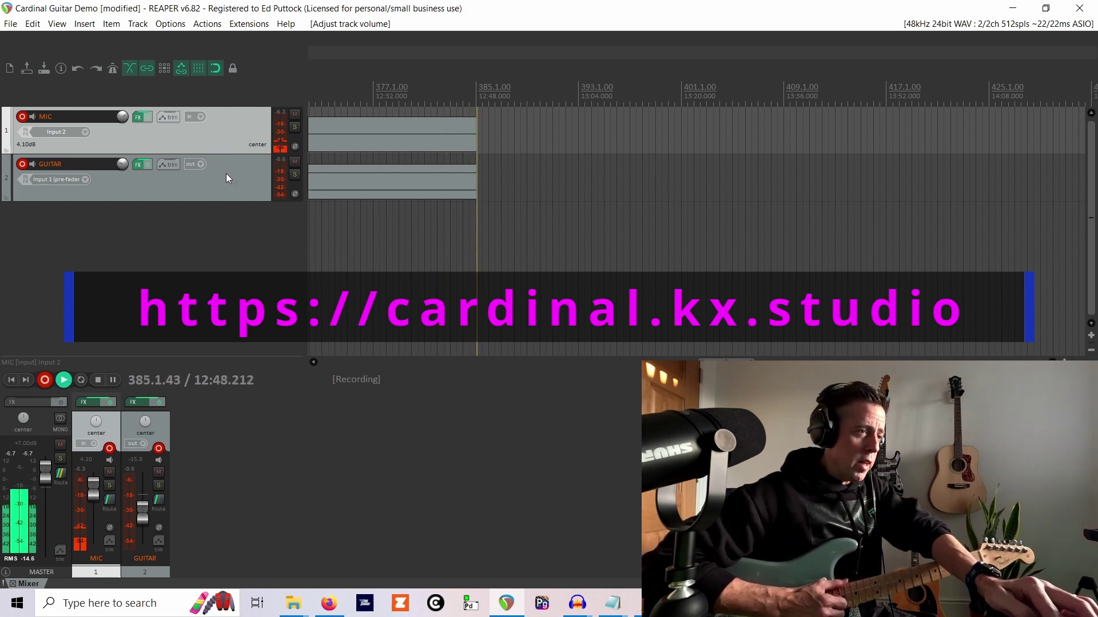
Step: Add VST3: Cardinal FX (DISTRHO) to the GUITAR track's FX chain, after Buxom Betty and Denoiser Classic
click(133, 171)
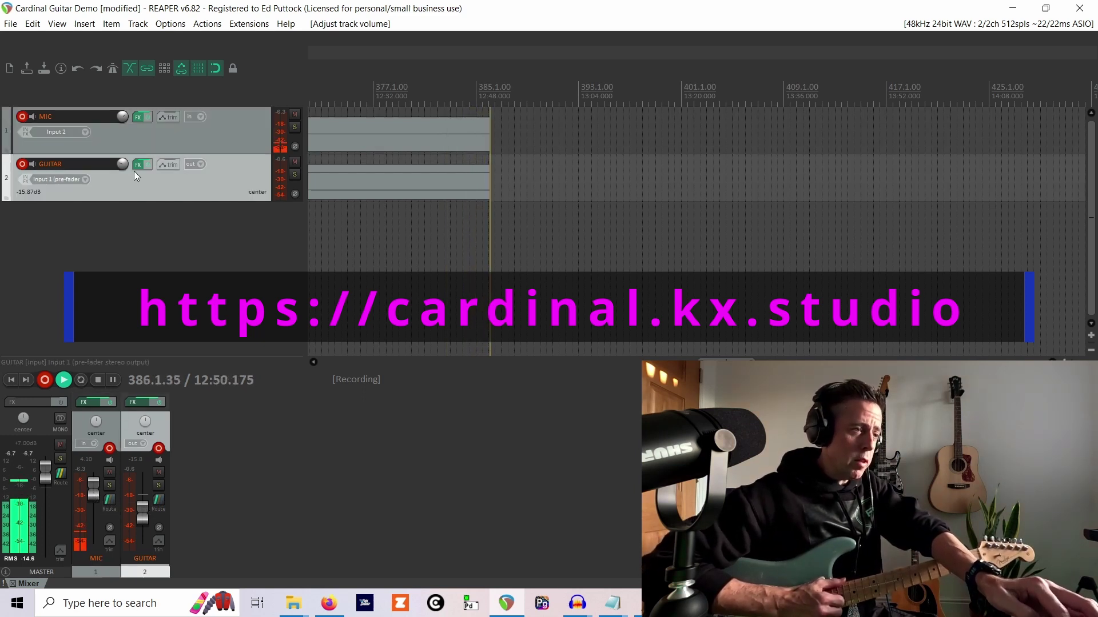
click(134, 164)
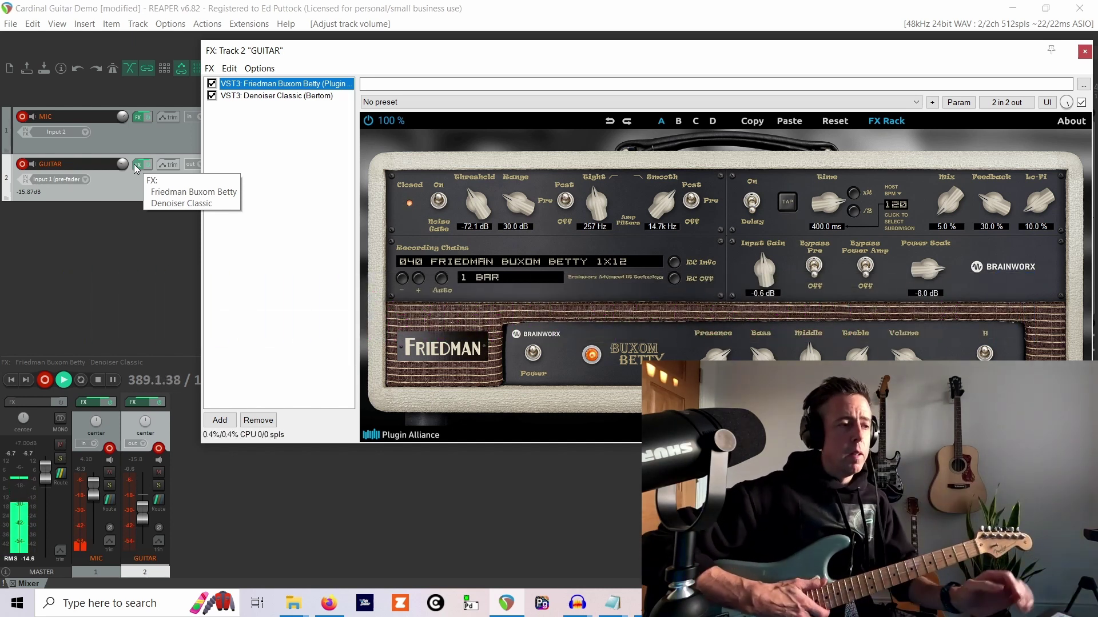
click(219, 421)
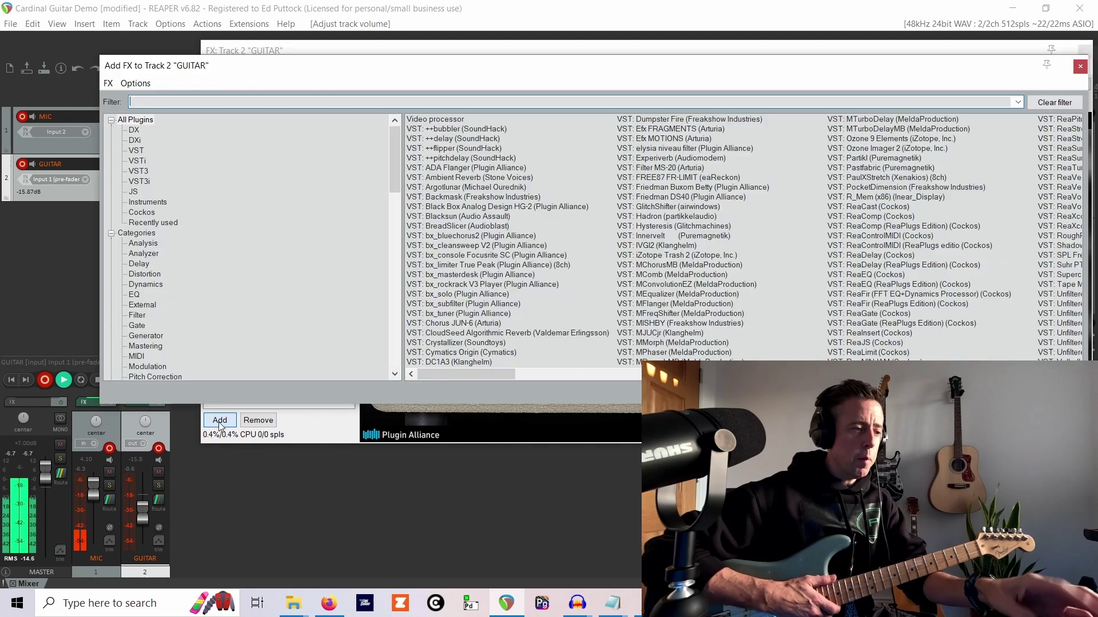
text(cardin)
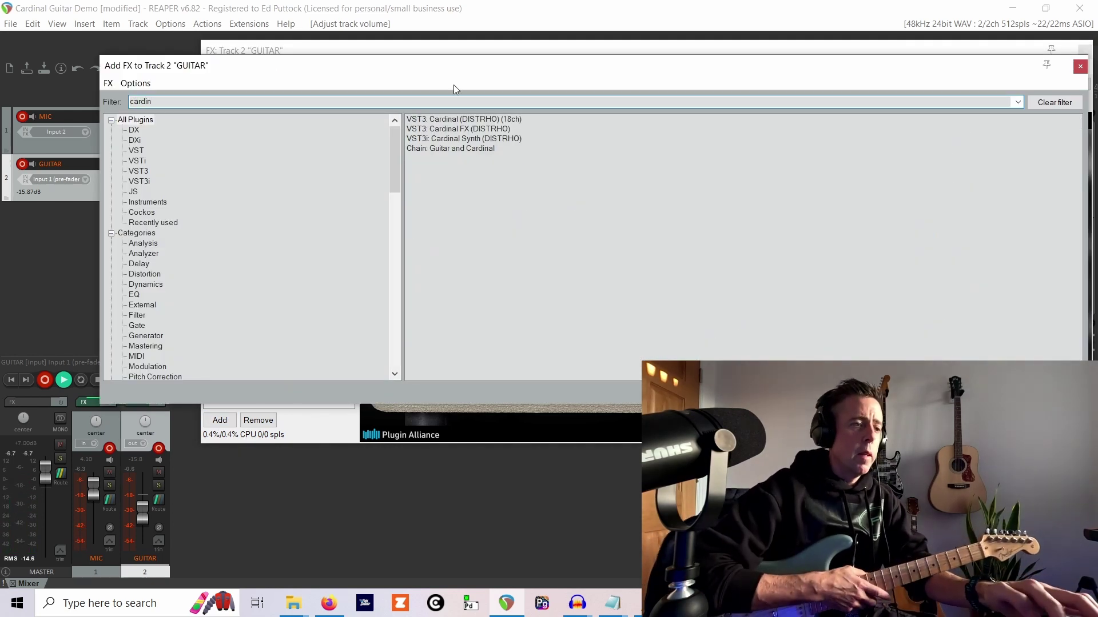
click(442, 130)
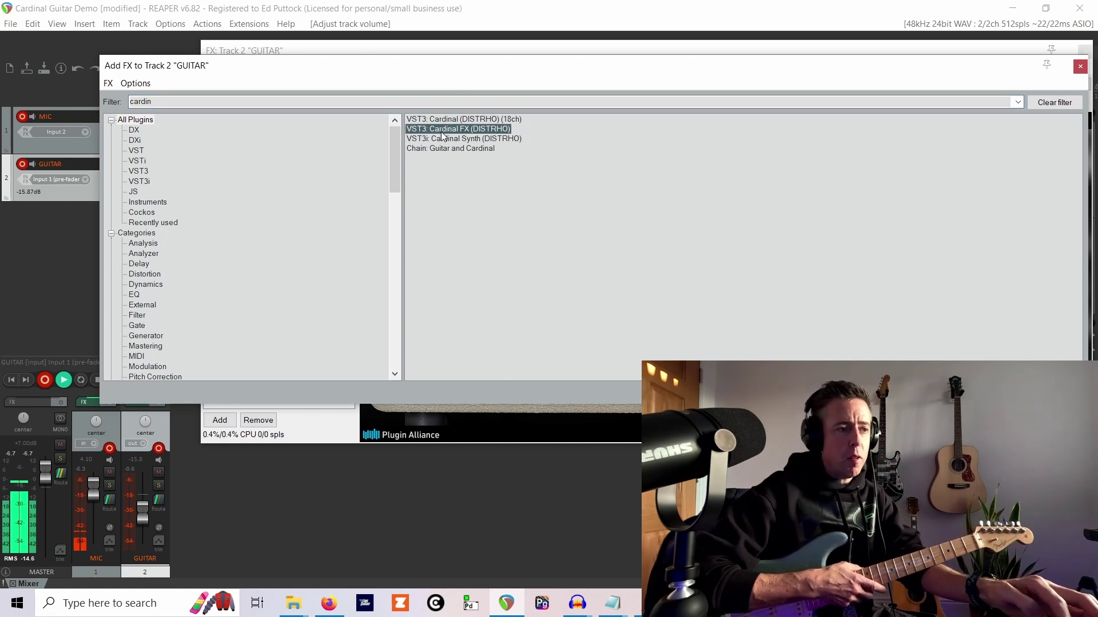
key(Return)
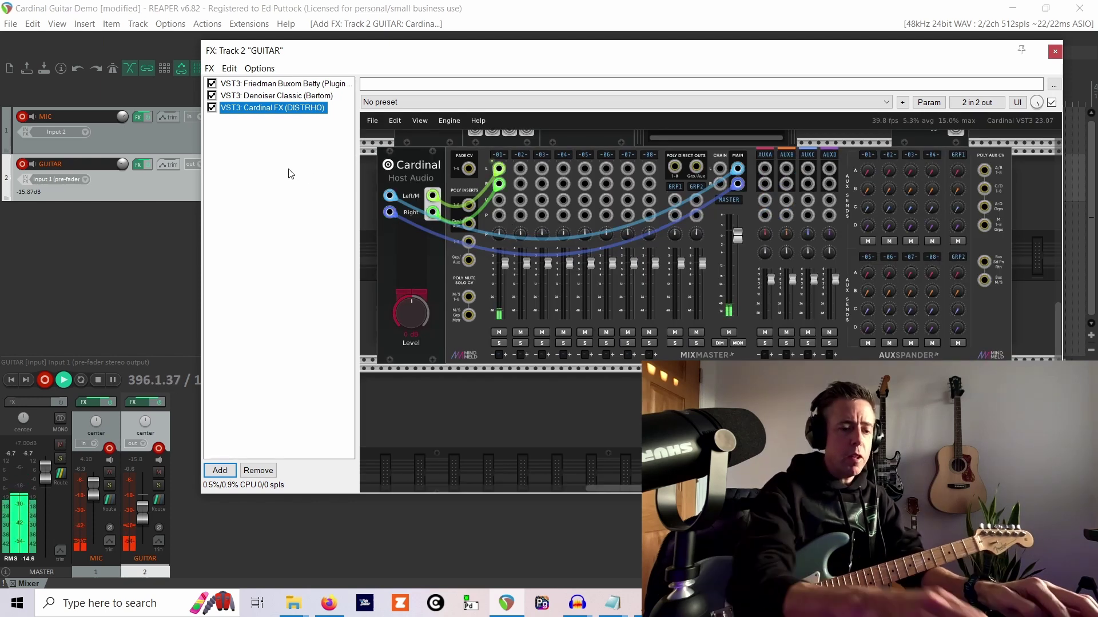
Step: Start a new Cardinal patch from the factory template
click(368, 201)
scroll(369, 196, up, 3)
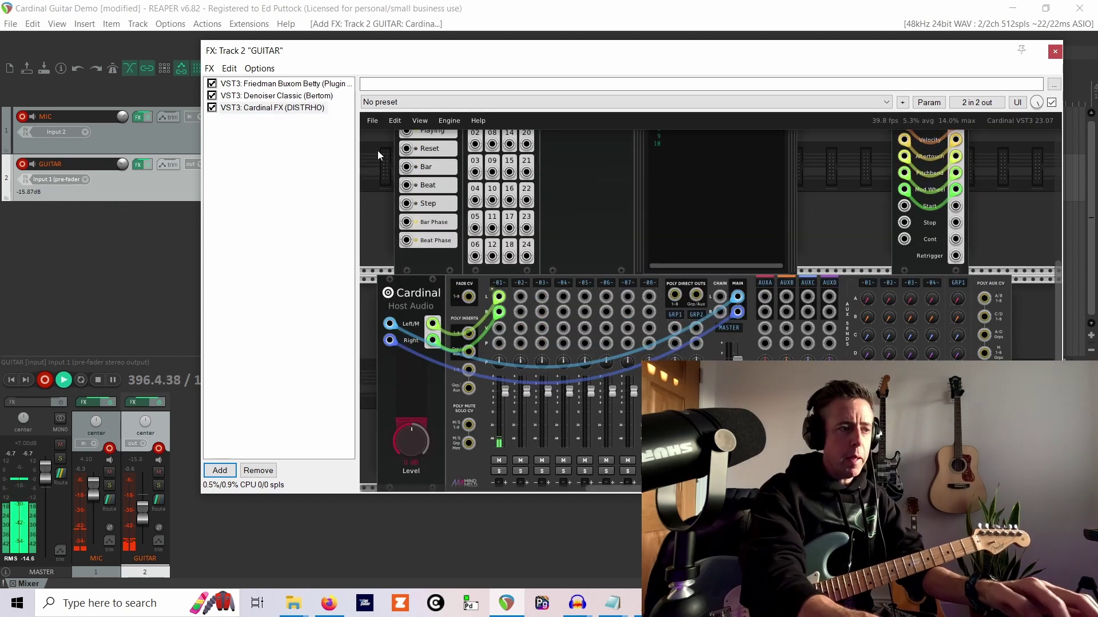
click(373, 121)
mouse_move(403, 196)
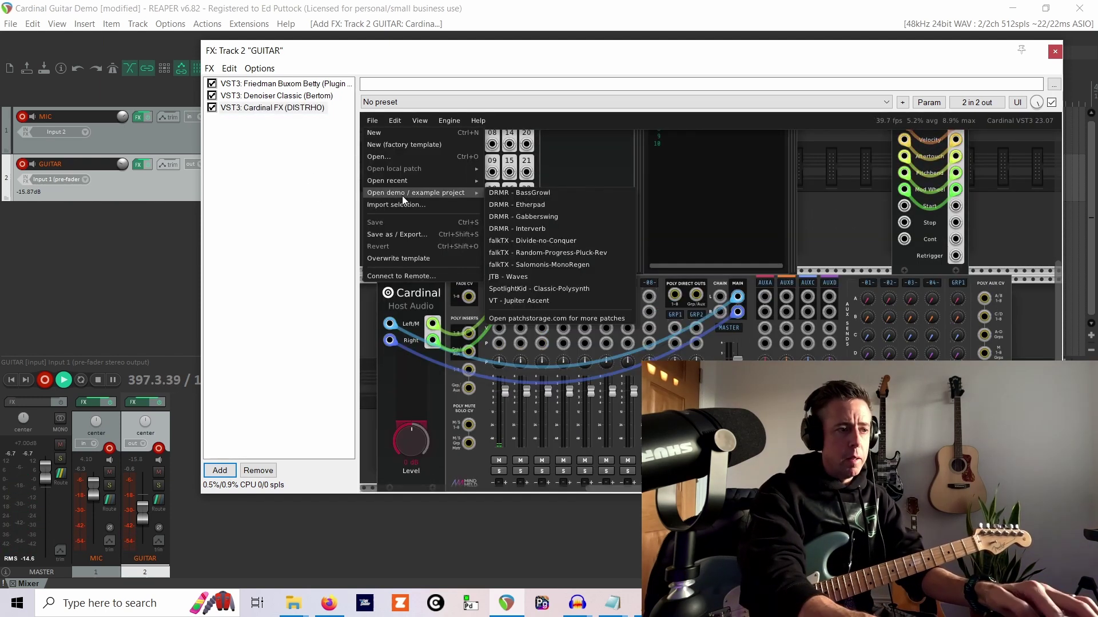
click(387, 145)
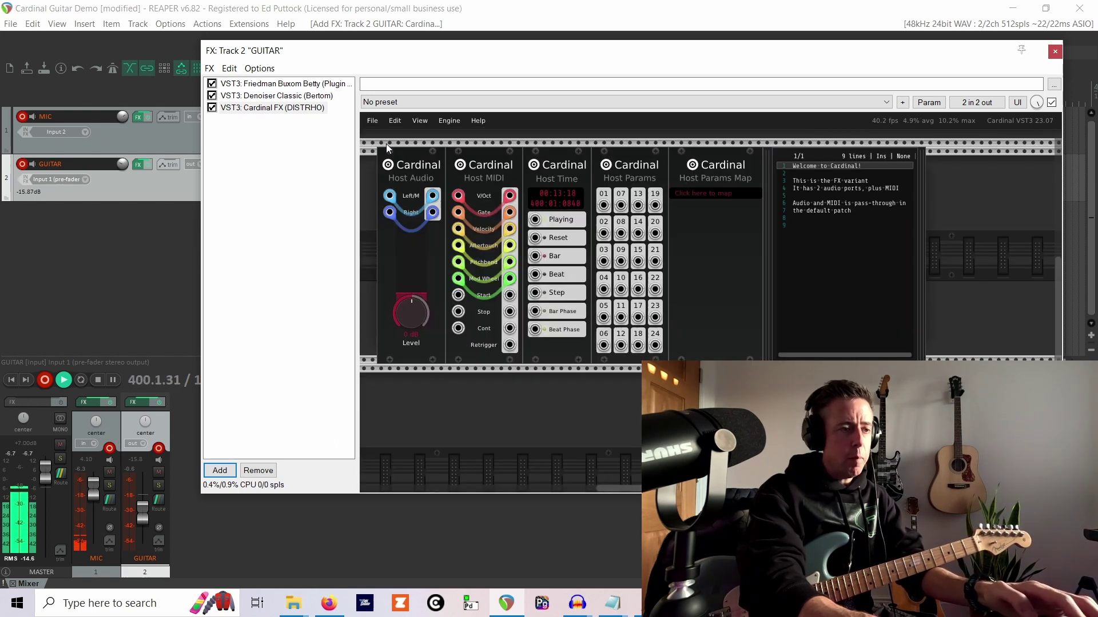
Step: Delete every module except Host Audio, leaving its left and right channels patched through
scroll(364, 181, up, 3)
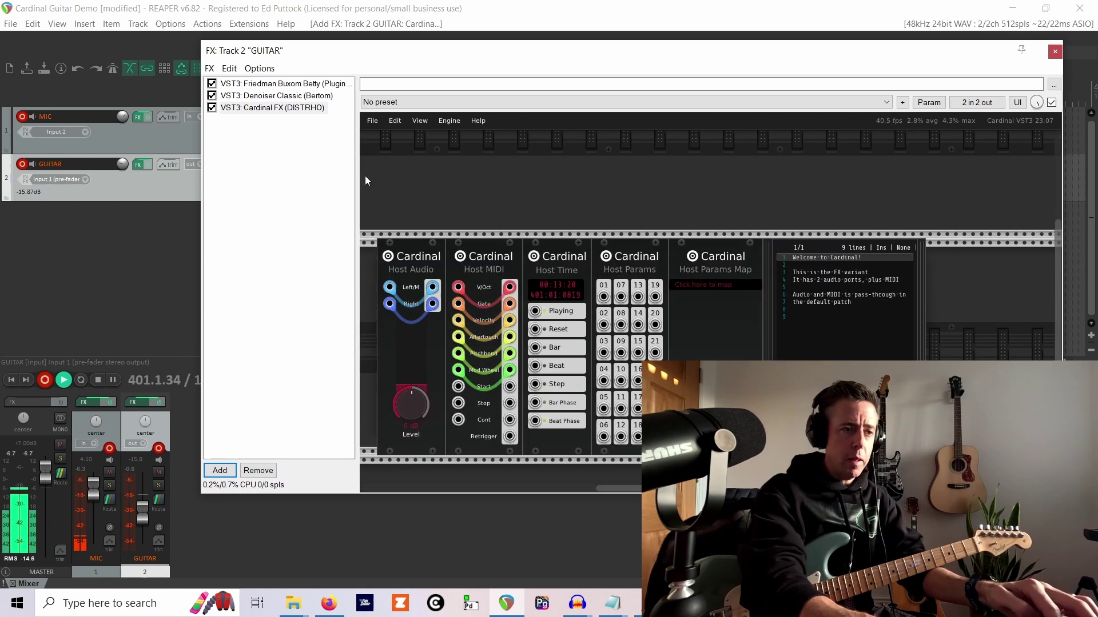
scroll(368, 219, down, 2)
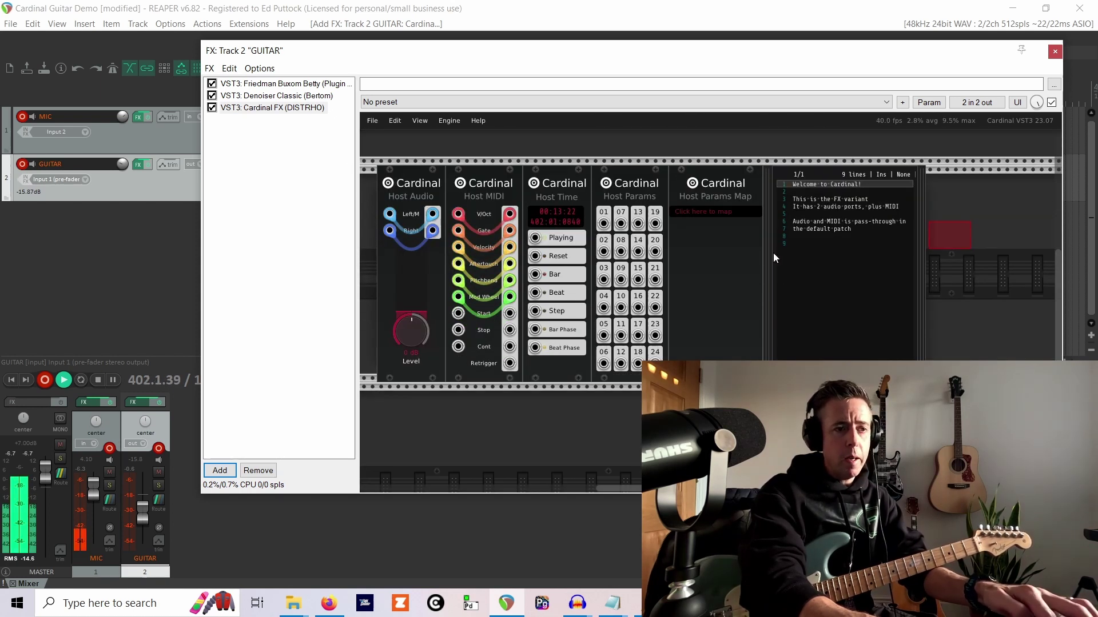
drag(775, 259, 513, 244)
key(Delete)
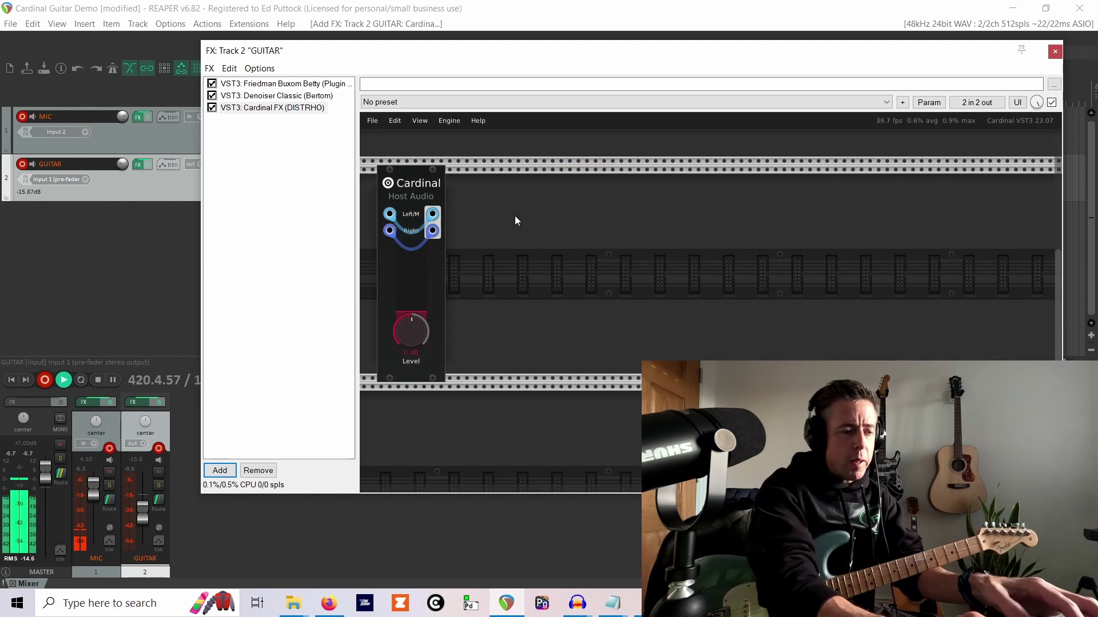
Step: Place a MindMeld MixMasterJr mixer next to Host Audio, with an AuxSpanderJr expander beside it
right_click(515, 215)
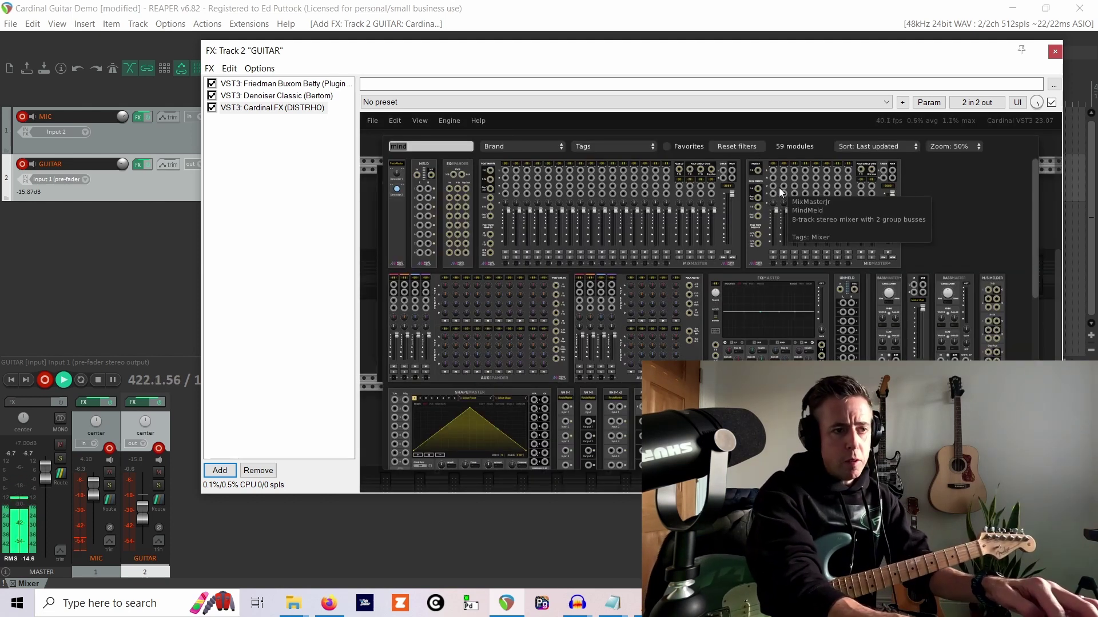
key(Escape)
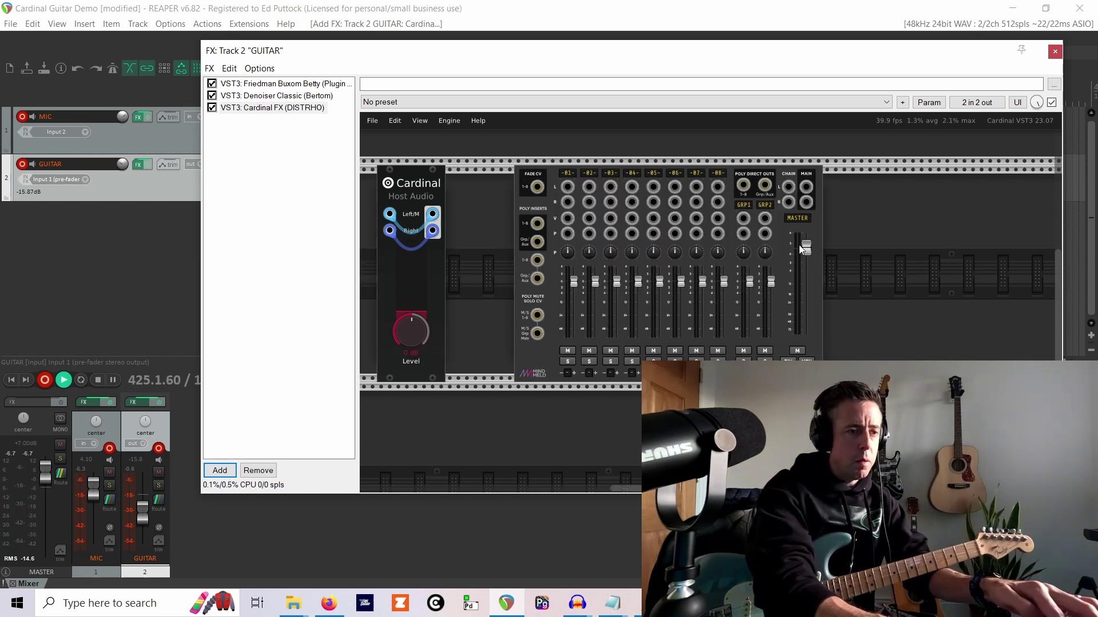
drag(784, 244, 718, 245)
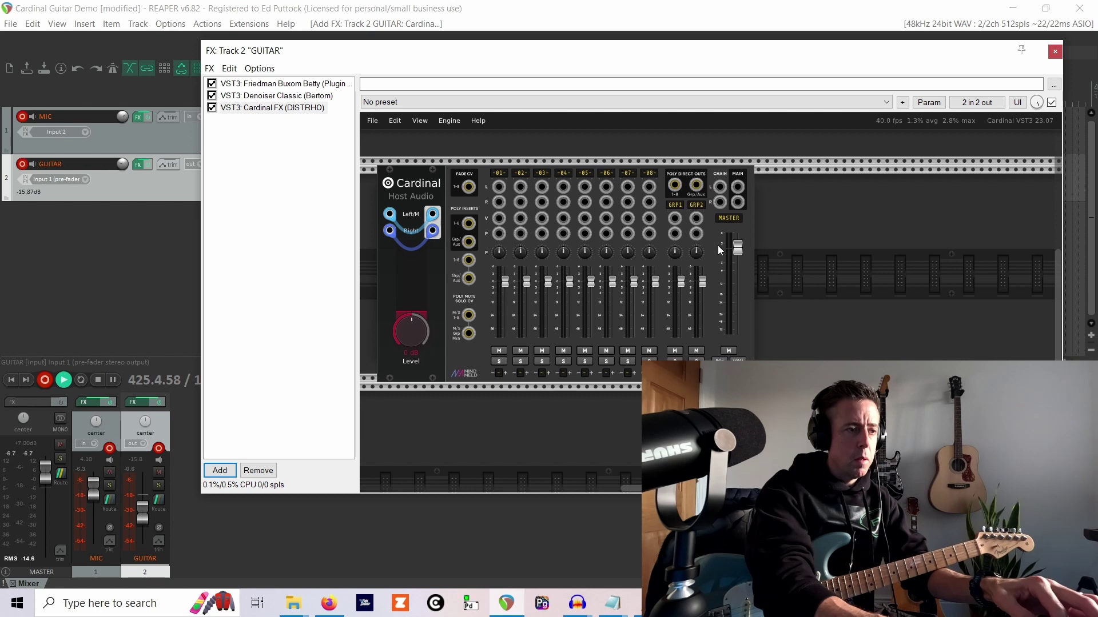
right_click(781, 252)
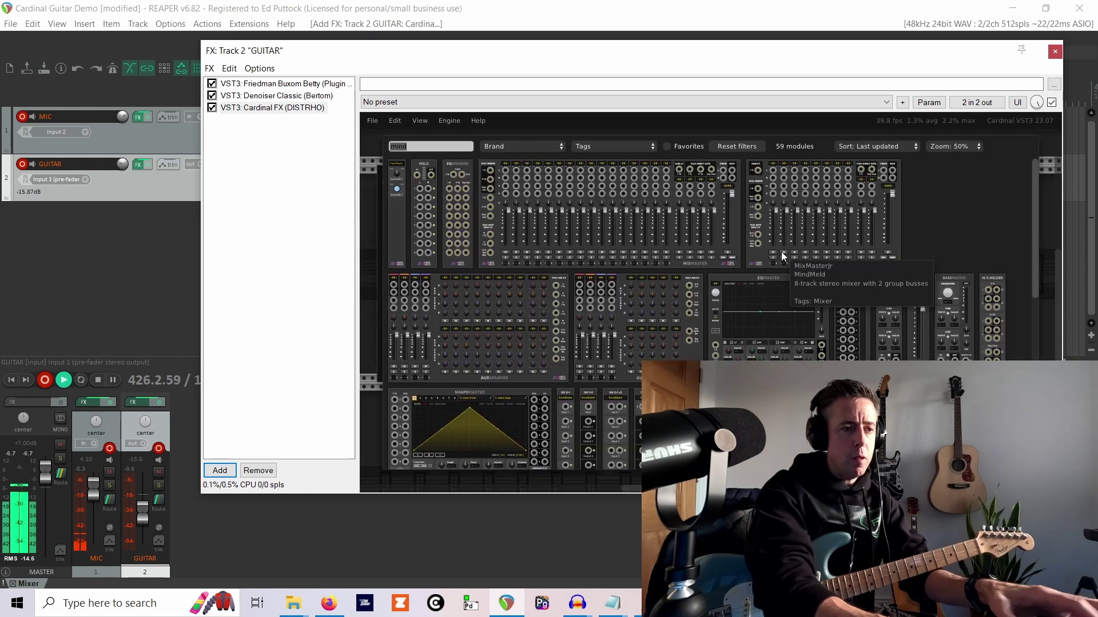
click(602, 298)
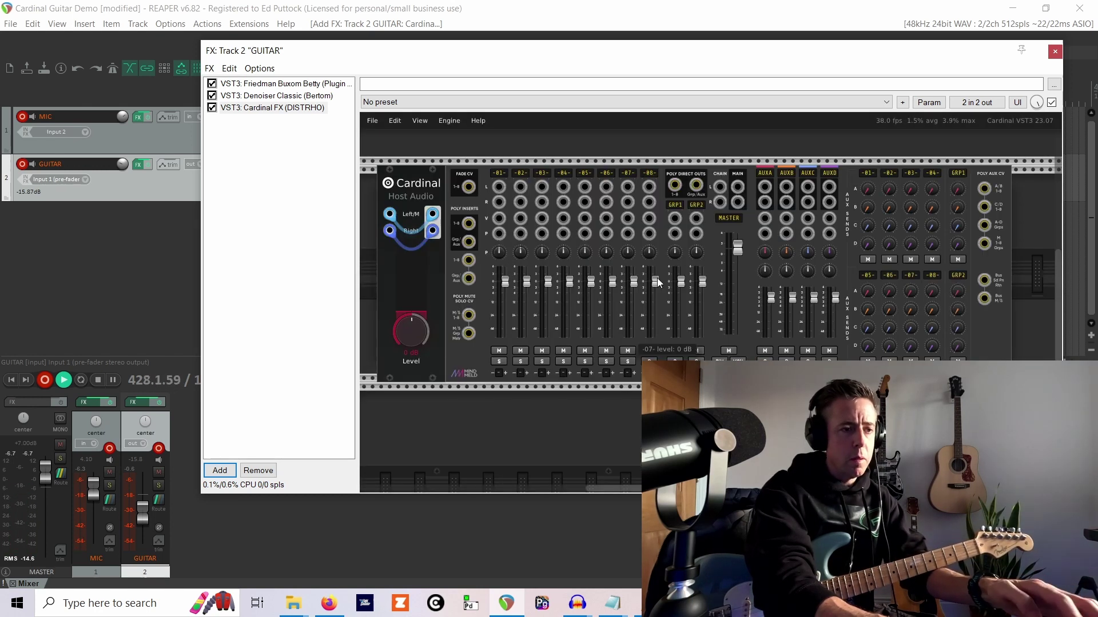
Step: Add a Plateau reverb and cable it to the AUXA send and AUXA return
scroll(924, 205, right, 2)
right_click(952, 197)
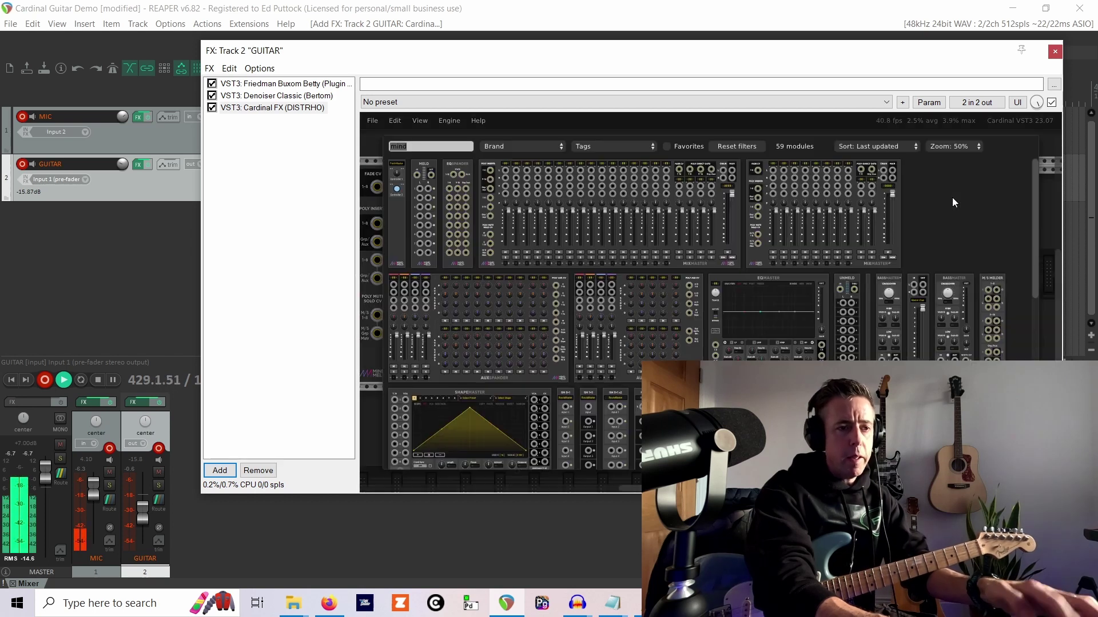
text(plat)
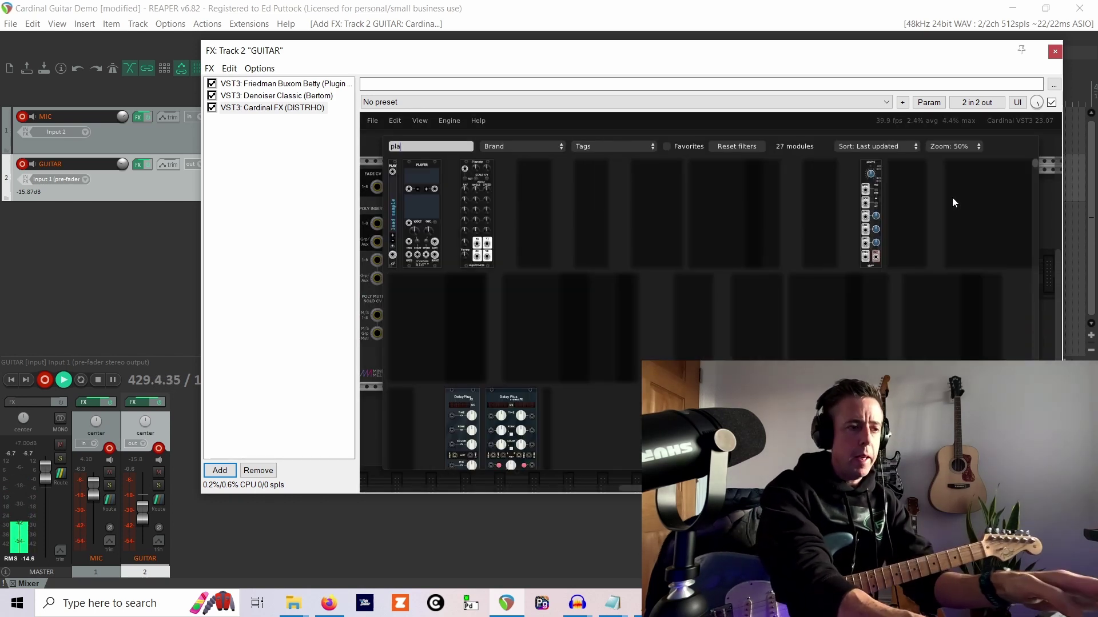
click(468, 206)
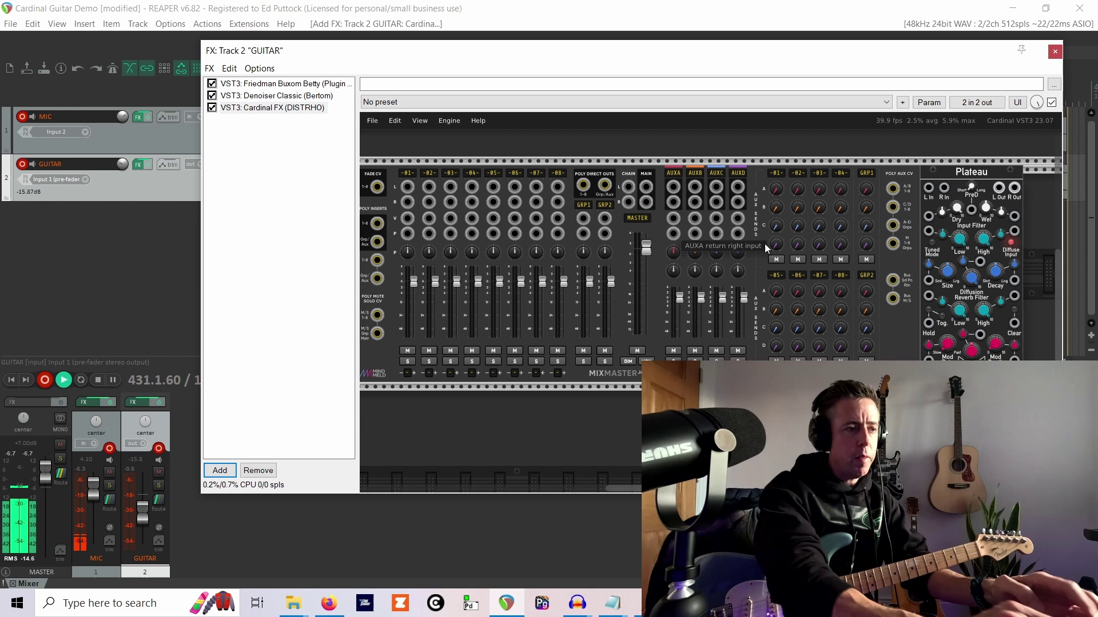
mouse_move(928, 187)
mouse_down()
mouse_move(780, 152)
mouse_move(674, 181)
mouse_move(678, 203)
mouse_move(715, 188)
mouse_move(862, 177)
mouse_move(943, 189)
mouse_up()
mouse_move(674, 217)
mouse_down()
mouse_move(1009, 203)
mouse_move(846, 243)
mouse_move(683, 234)
mouse_up()
Step: Patch the mixer's MAIN L/R outputs into Host Audio, and Host Audio's inputs into channel -01- L and R
scroll(433, 180, left, 4)
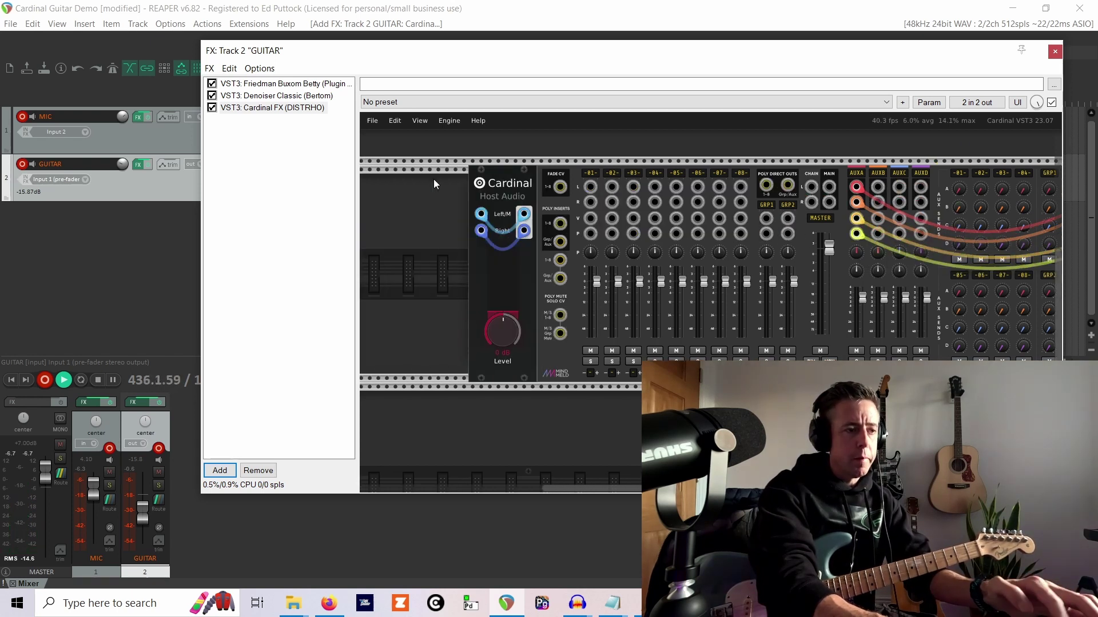
drag(523, 214, 829, 187)
drag(524, 230, 829, 201)
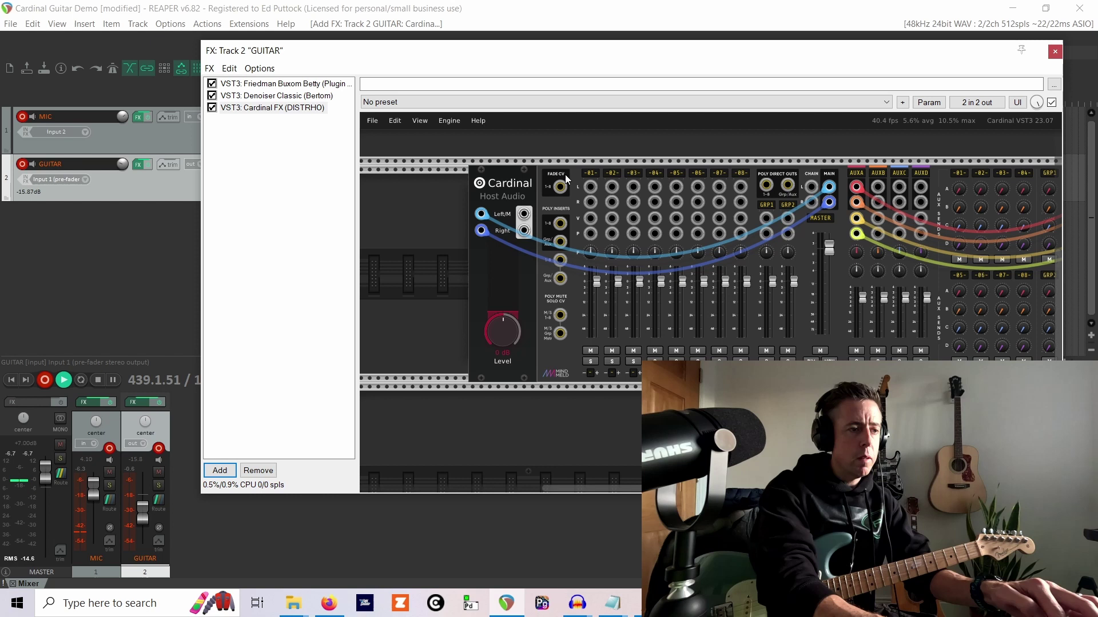
mouse_move(590, 187)
mouse_down()
mouse_move(524, 214)
mouse_move(535, 229)
mouse_move(590, 203)
mouse_up()
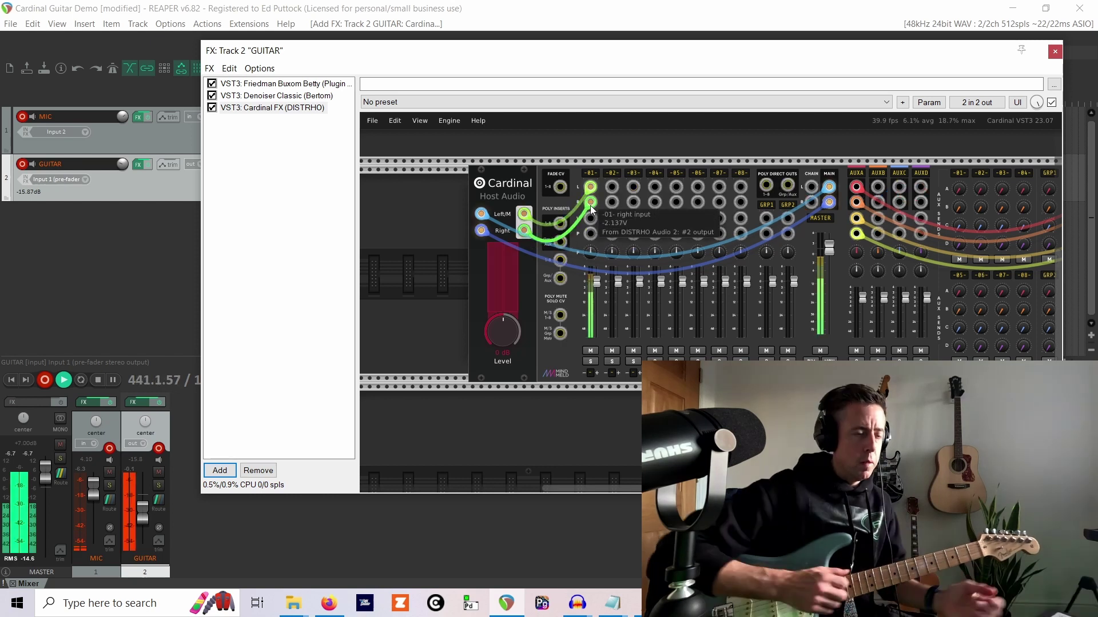
scroll(590, 204, right, 5)
scroll(770, 160, up, 3)
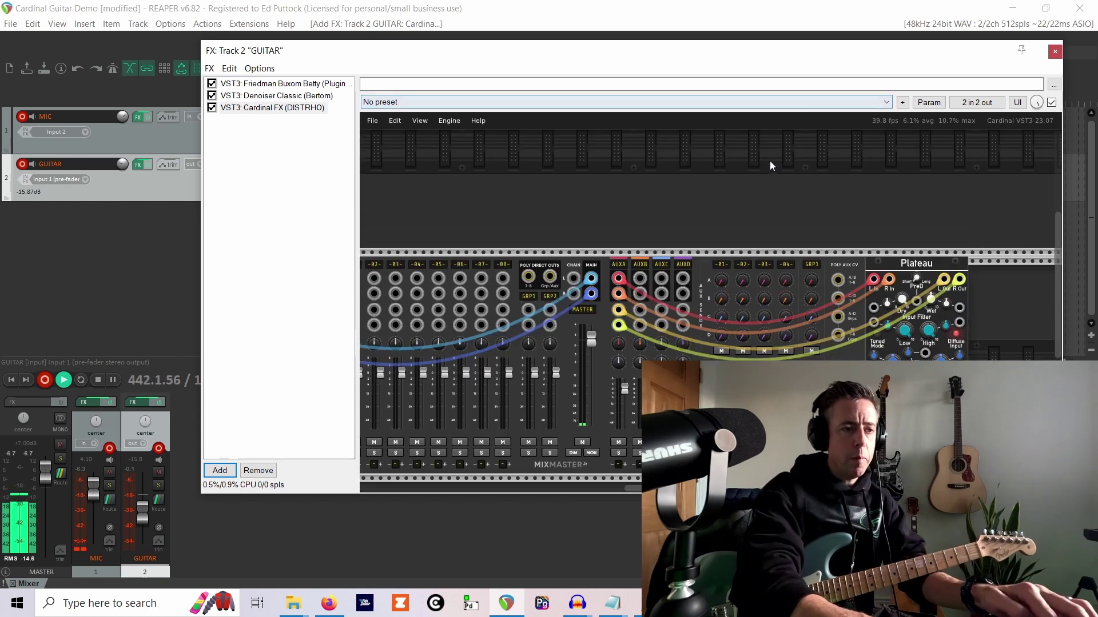
mouse_move(720, 279)
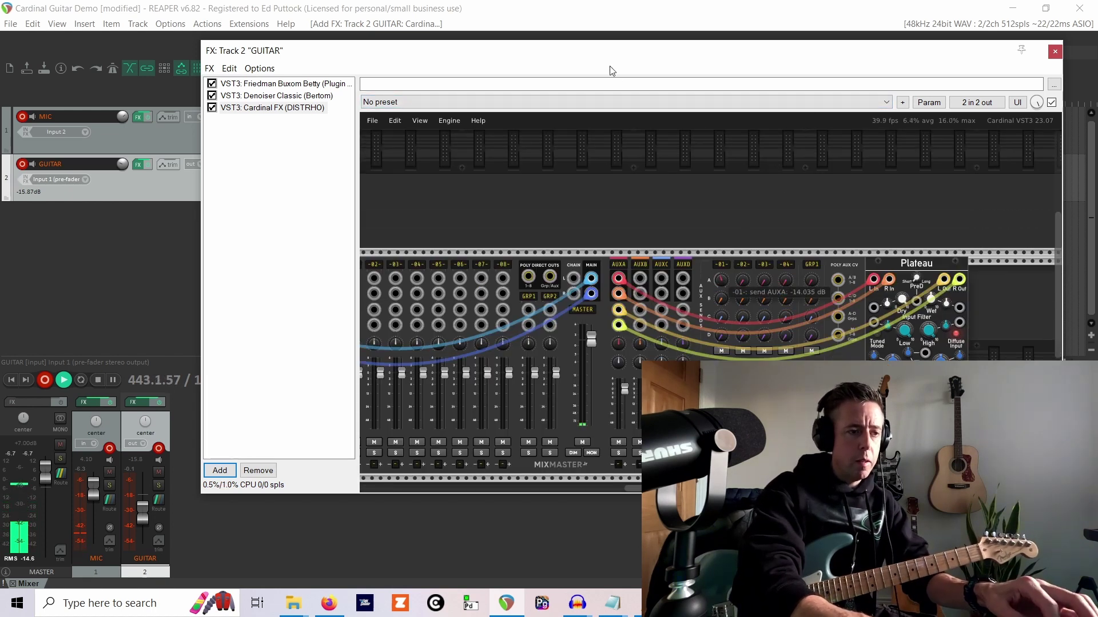
key(Left)
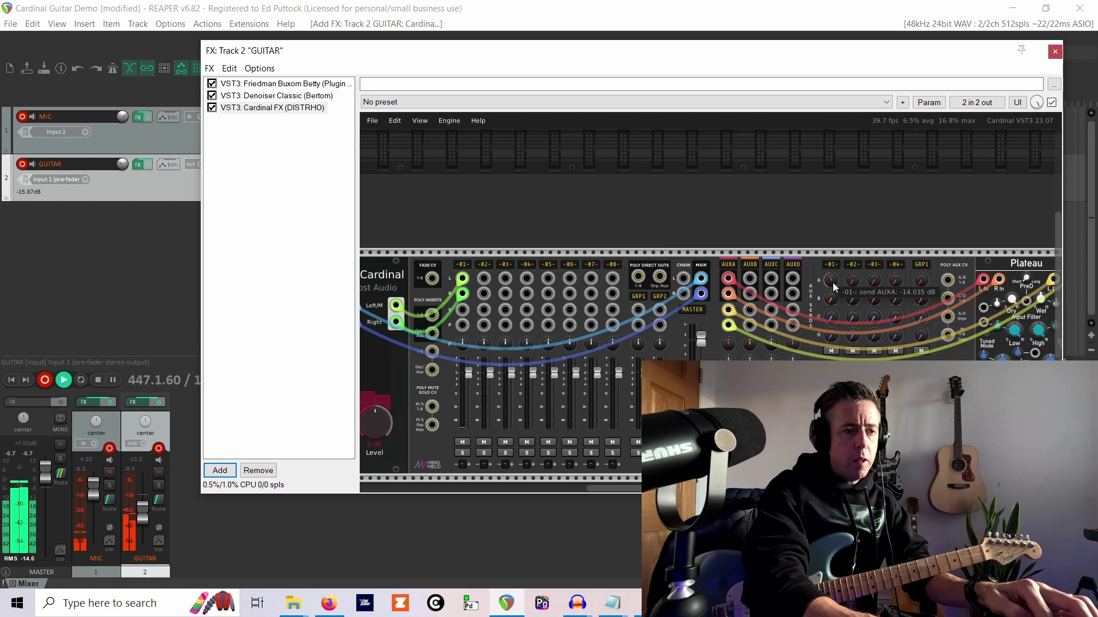
scroll(686, 192, down, 2)
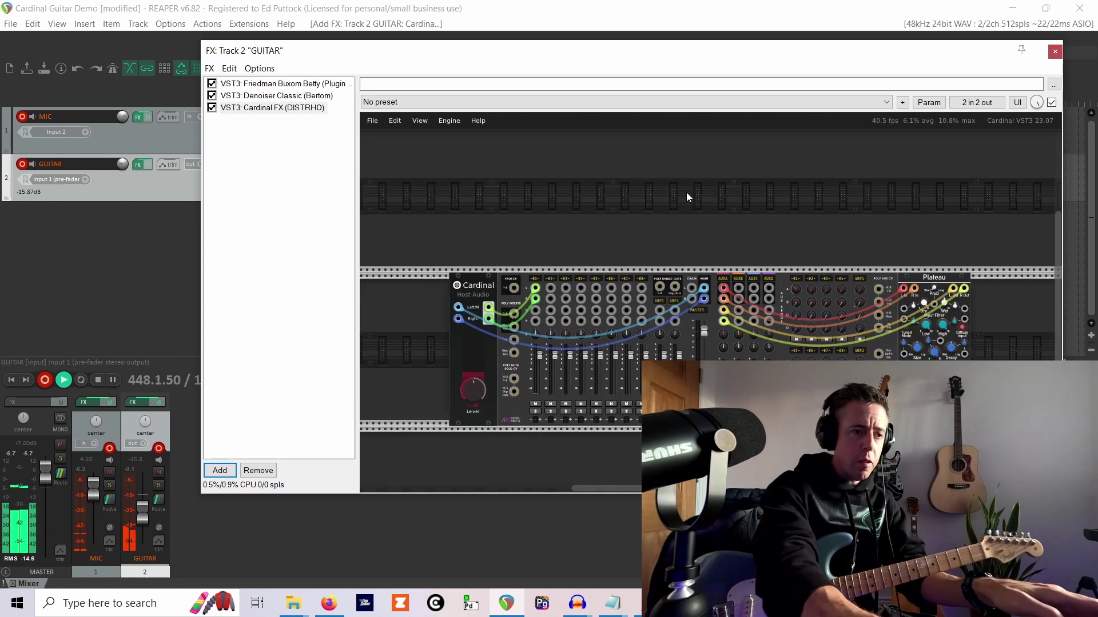
scroll(548, 207, down, 2)
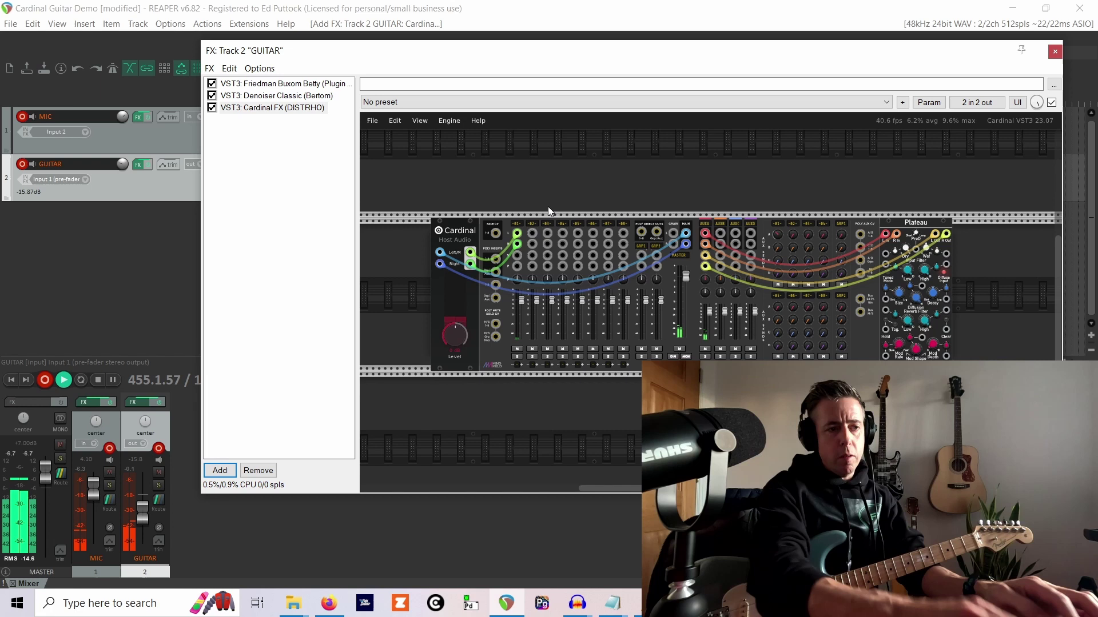
Step: Add the Surge XT Frequency Shifter module, found by searching the module browser for 'surge'
scroll(558, 200, up, 3)
right_click(572, 201)
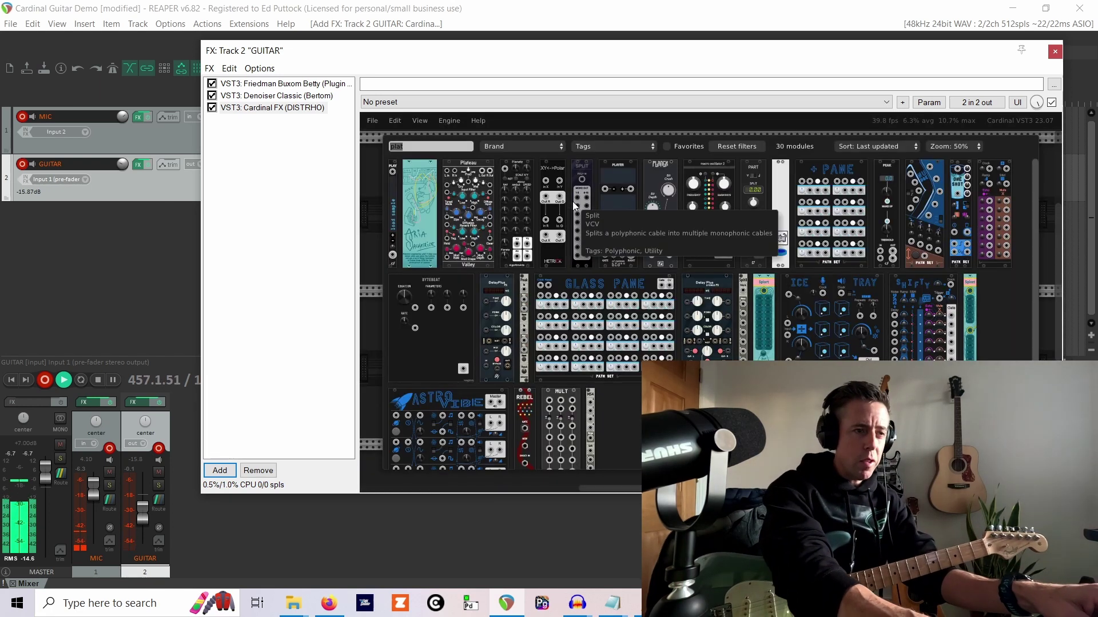
text(freque)
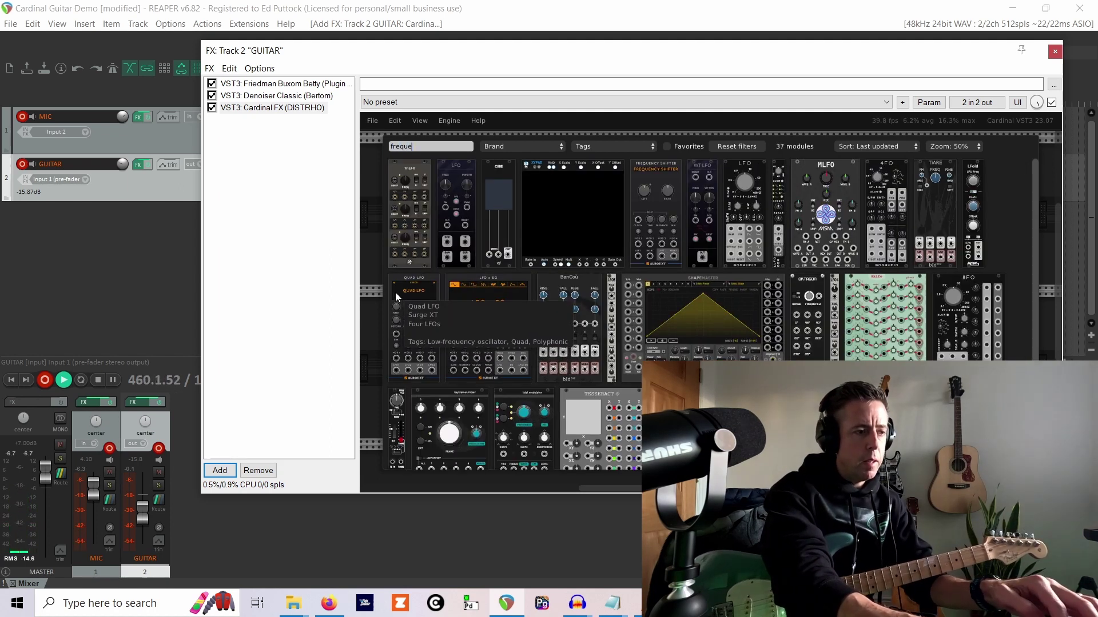
key(BackSpace)
key(BackSpace)
key(BackSpace)
key(BackSpace)
key(BackSpace)
key(BackSpace)
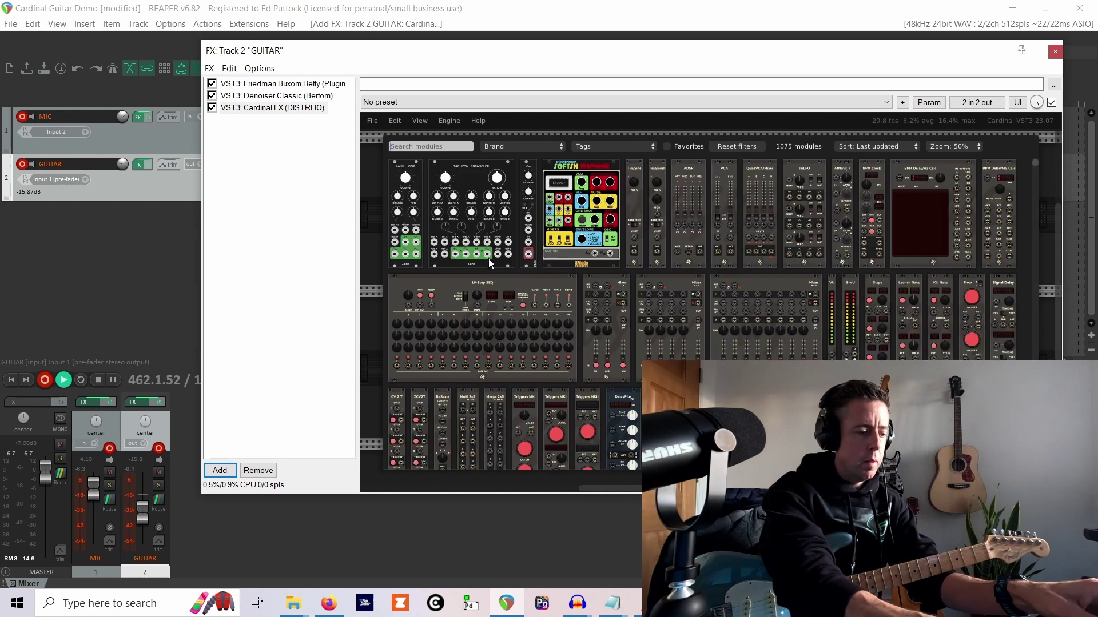
text(surge)
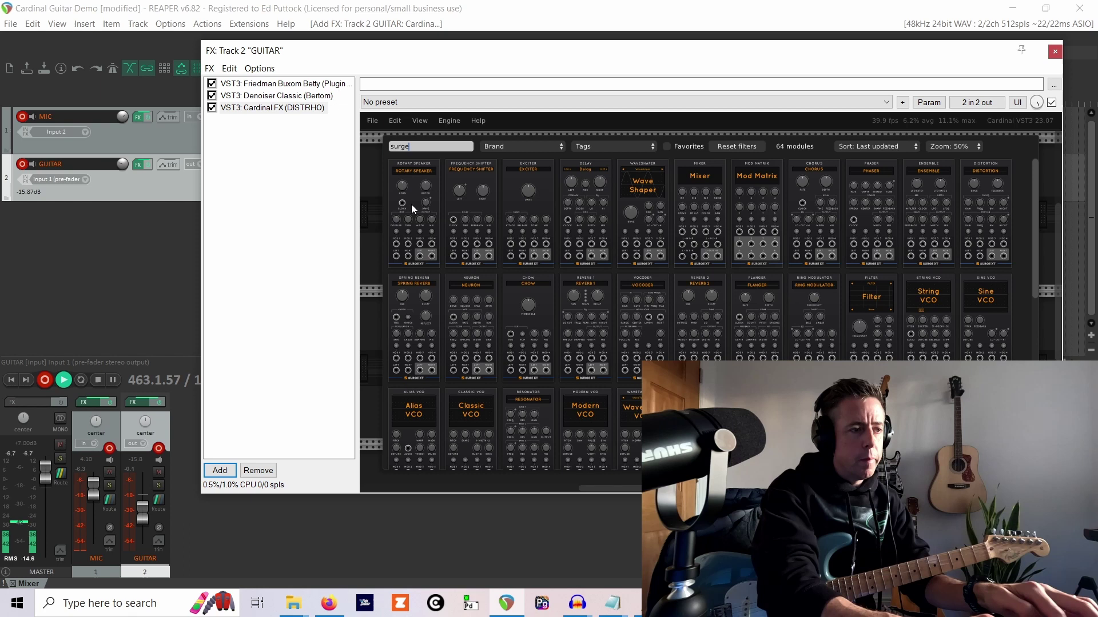
click(472, 174)
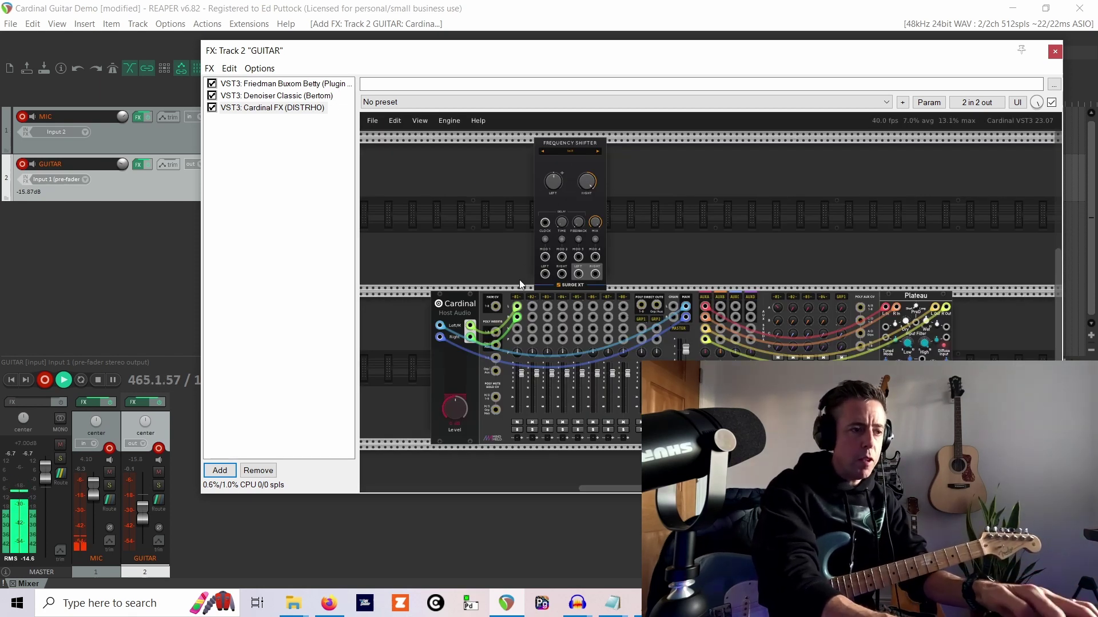
Step: Route mixer channel 1 through the Frequency Shifter and return its output, then adjust the LEFT shift knob
drag(516, 306, 545, 275)
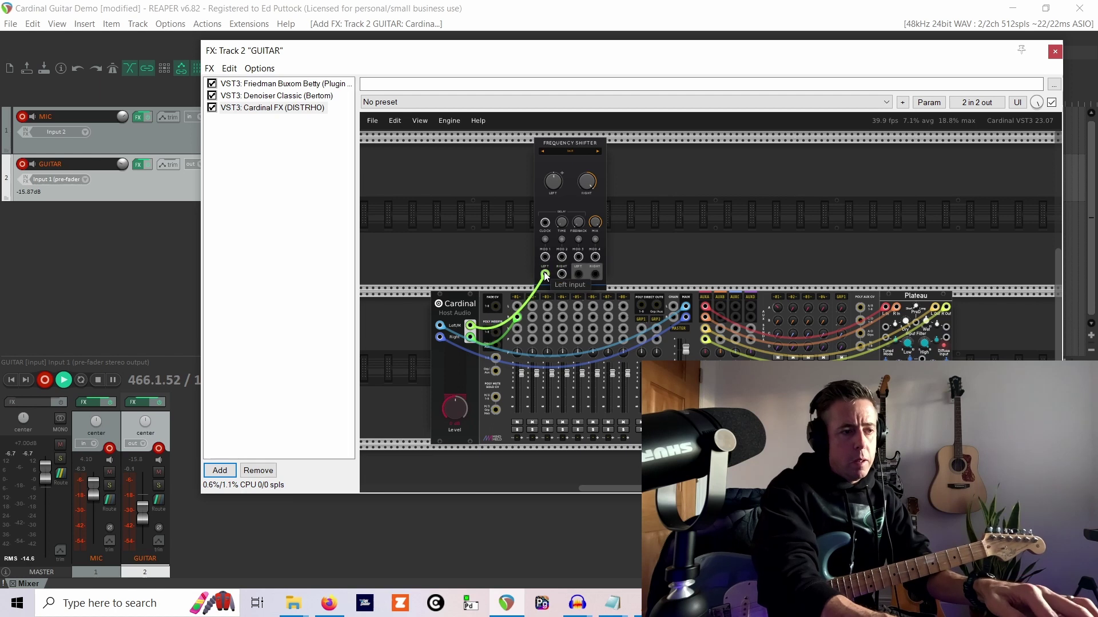
mouse_move(516, 318)
mouse_down()
mouse_move(561, 275)
mouse_move(517, 304)
mouse_up()
drag(517, 318, 587, 260)
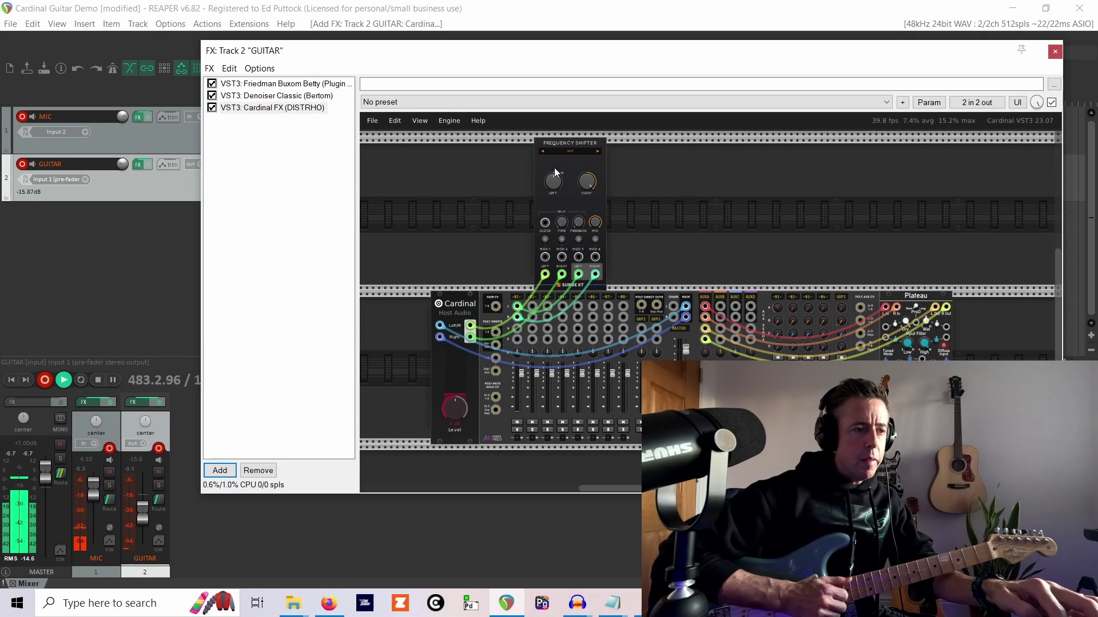
drag(554, 173, 552, 177)
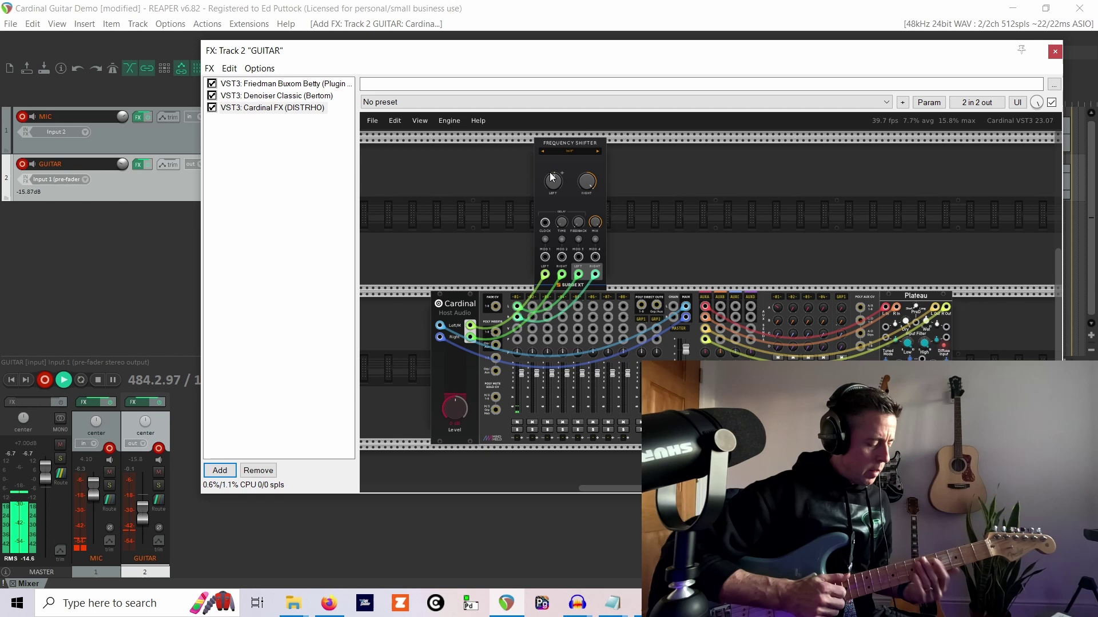
Step: Reposition the Frequency Shifter in the rack, moving it right to make room
drag(547, 144, 558, 144)
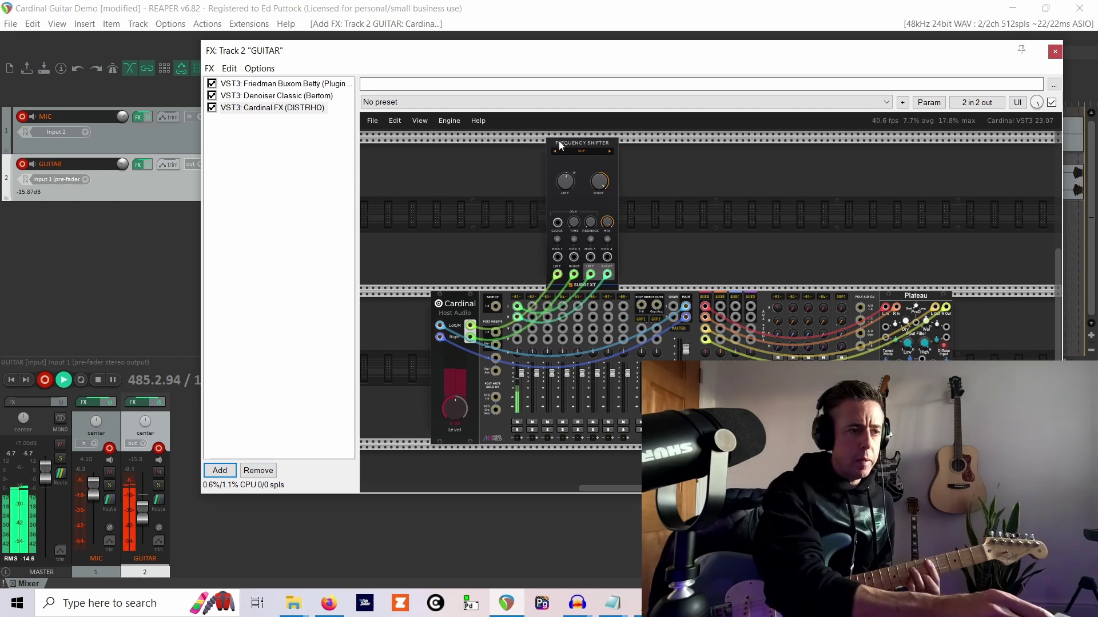
mouse_move(568, 181)
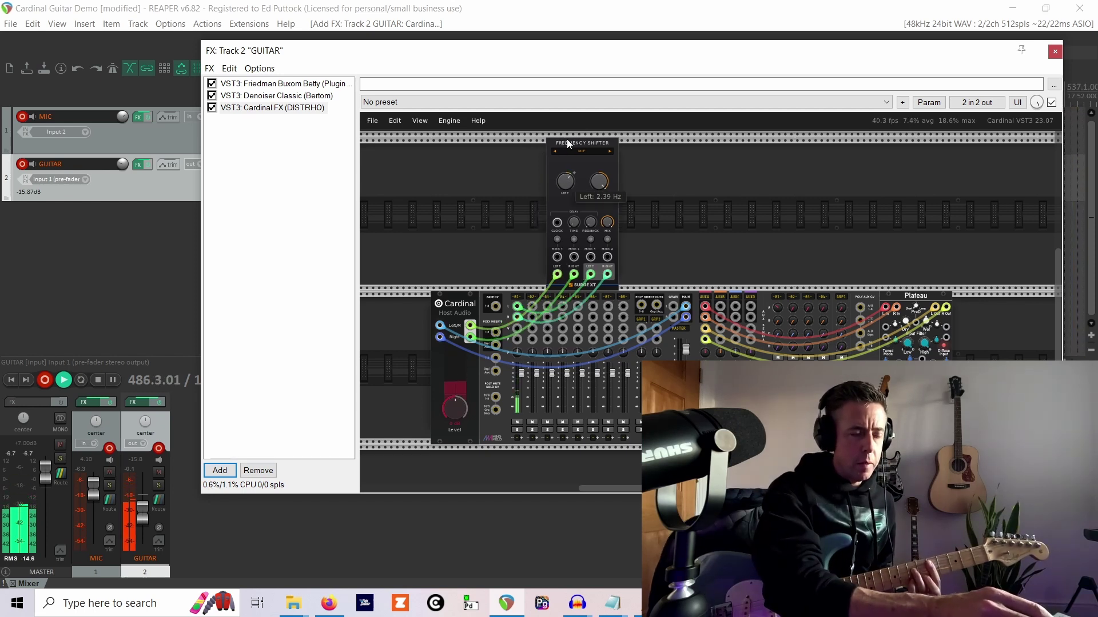
drag(564, 146, 551, 146)
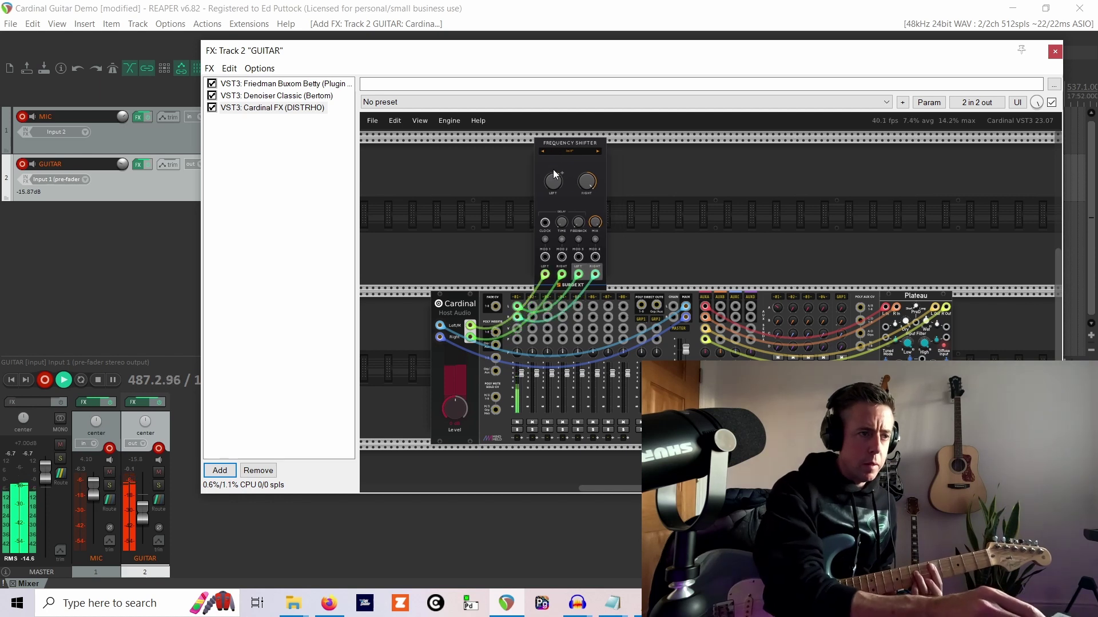
mouse_move(553, 182)
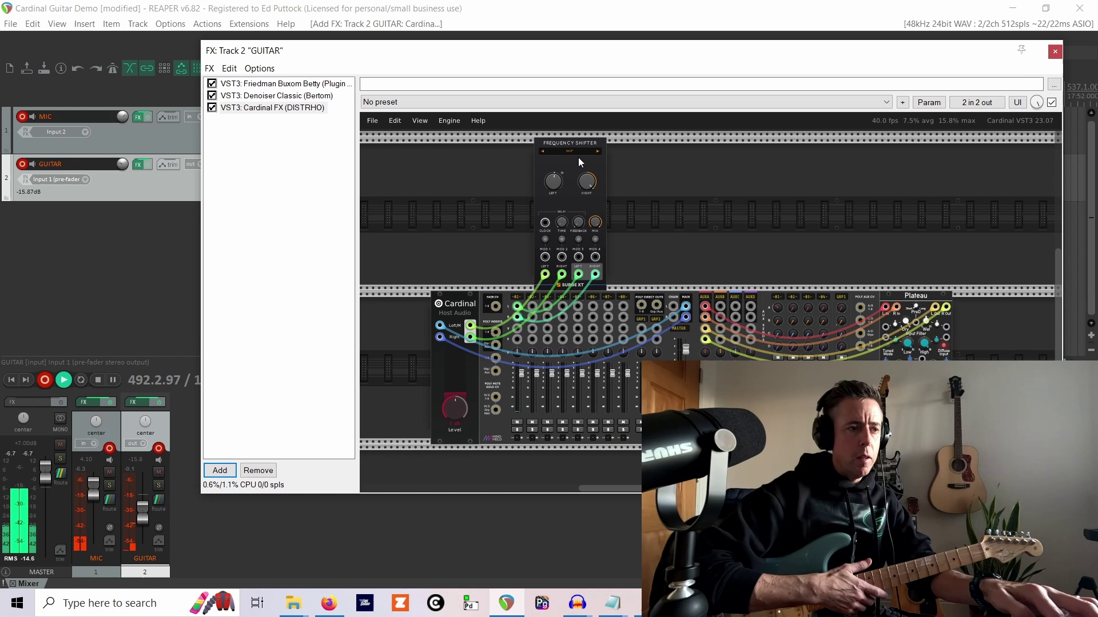
drag(577, 160, 688, 163)
Step: Add a MIX 4 Channel mixer, move the shifter's input cables to its Input L/R, and feed its output into the shifter
right_click(552, 185)
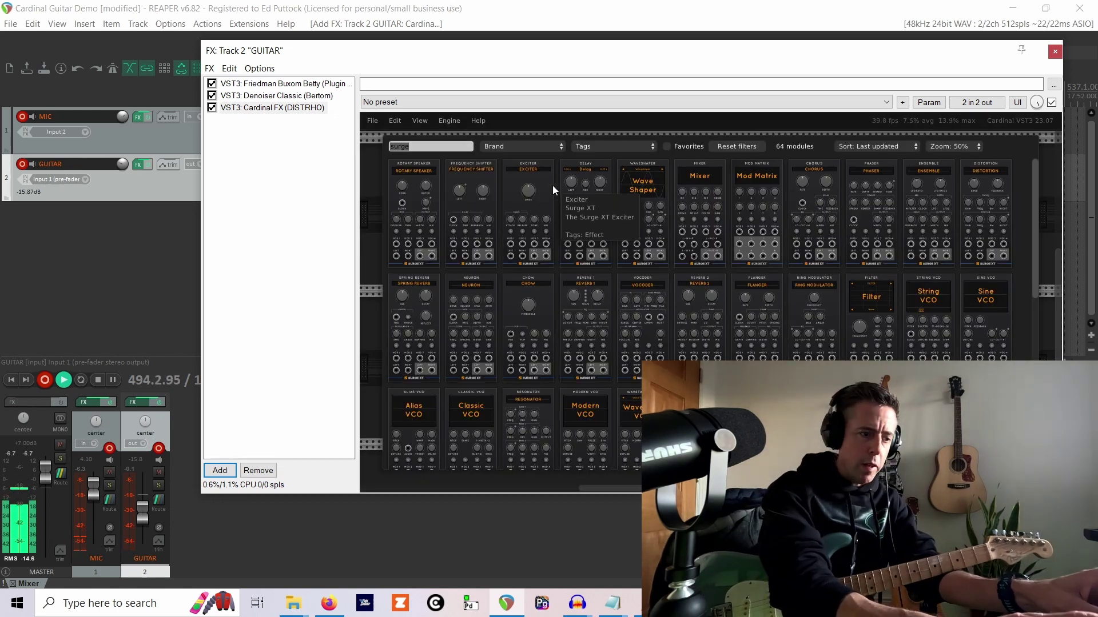
text(mix)
click(423, 177)
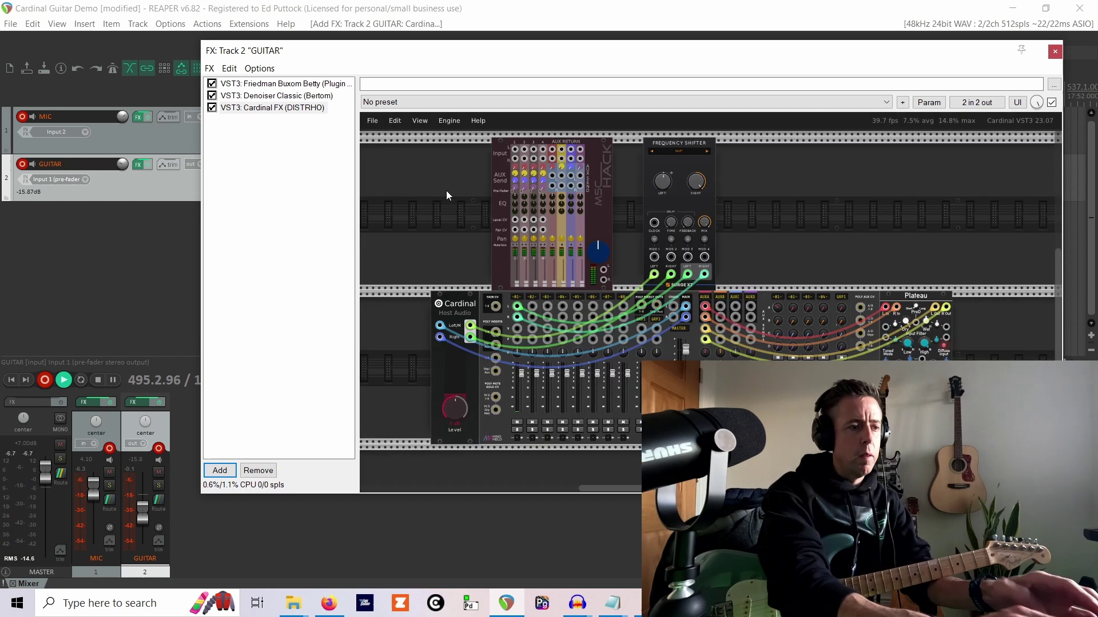
drag(480, 201, 627, 286)
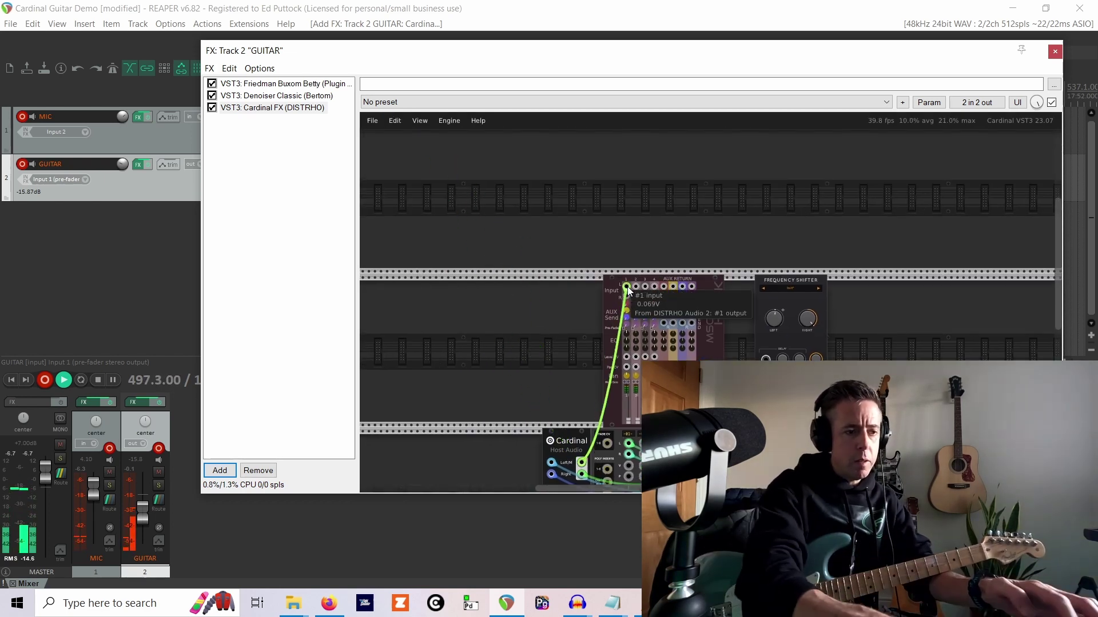
scroll(626, 286, down, 3)
drag(782, 251, 627, 233)
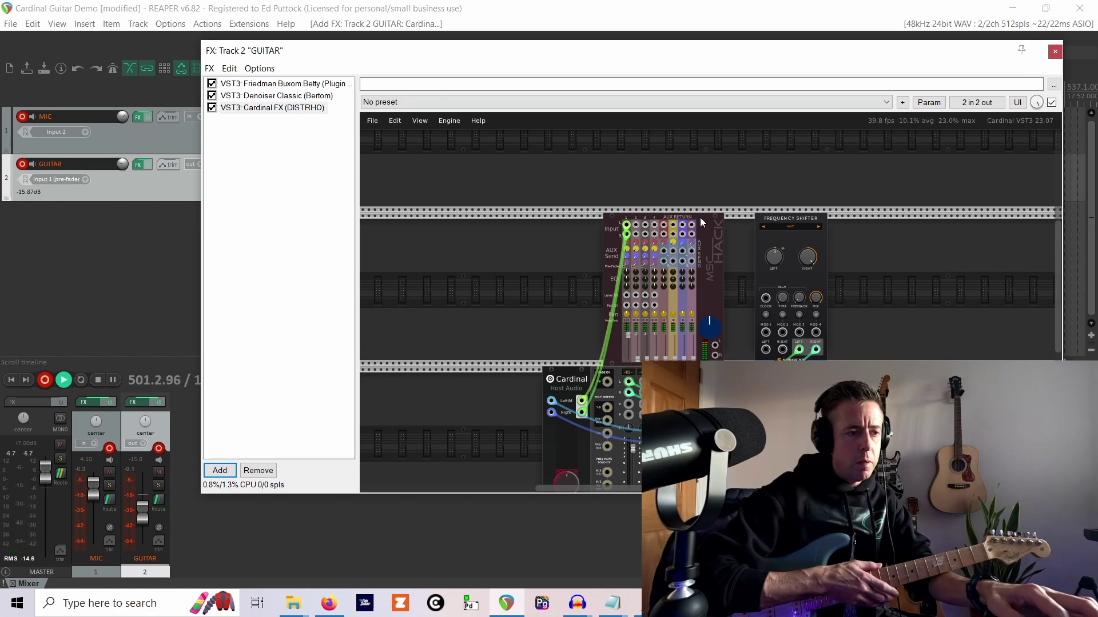
drag(716, 346, 782, 351)
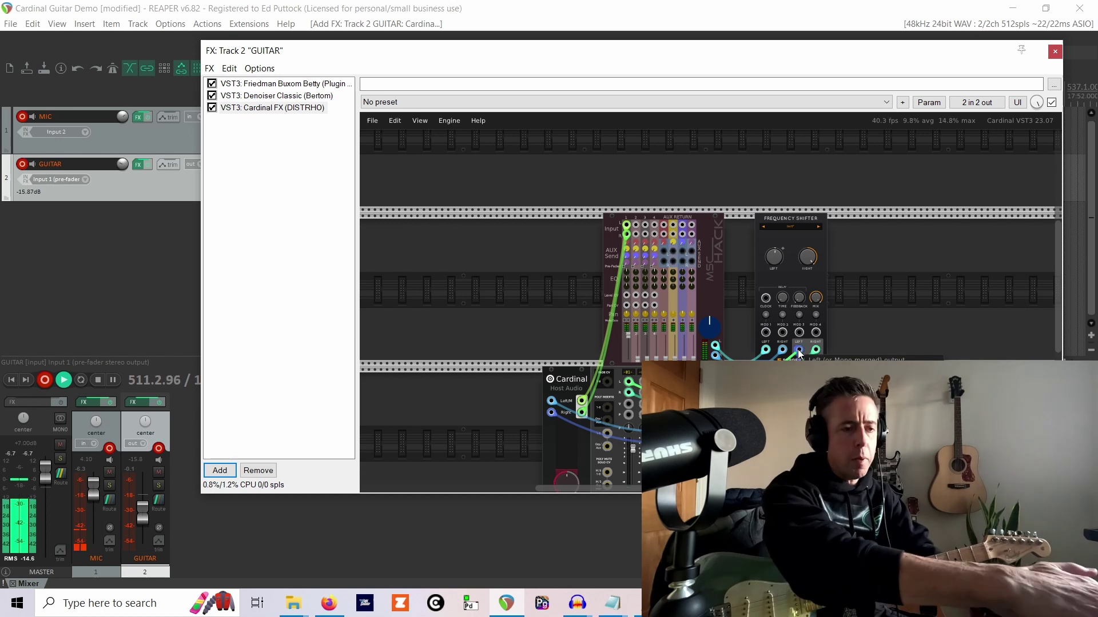
Step: Cable the Frequency Shifter's output into the MIX 4 Channel mixer's AUX Return
mouse_move(799, 353)
mouse_down()
mouse_move(737, 292)
mouse_move(637, 235)
mouse_move(738, 320)
mouse_move(816, 351)
mouse_up()
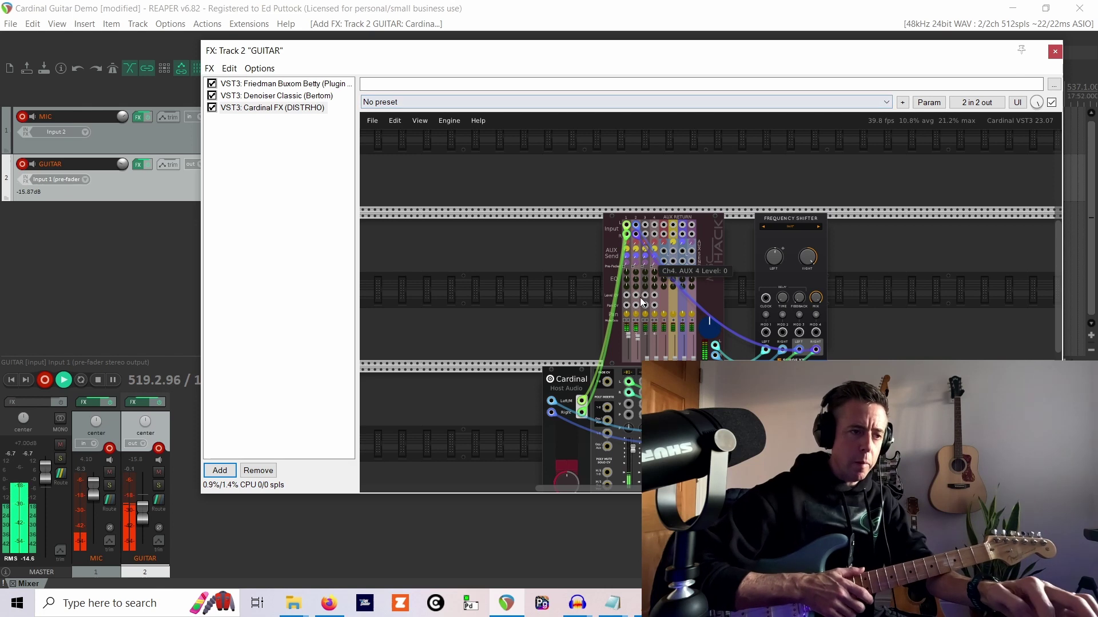
mouse_move(711, 325)
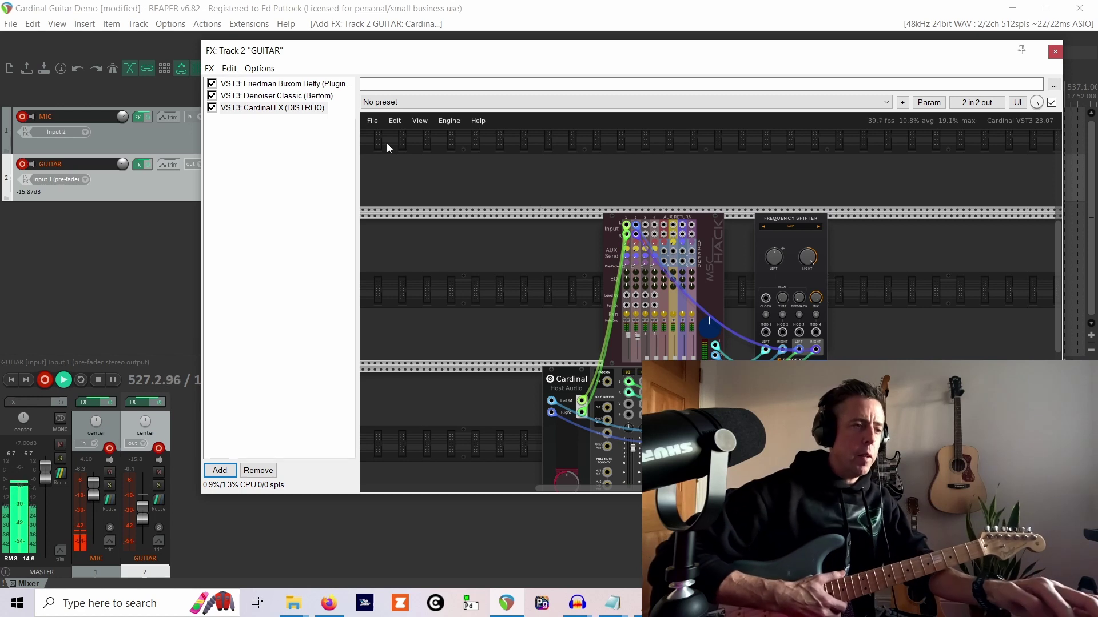
Step: Open Cardinal's File menu to load the saved Delay, Phaser, Pitchshifter and Plateau patch
click(370, 121)
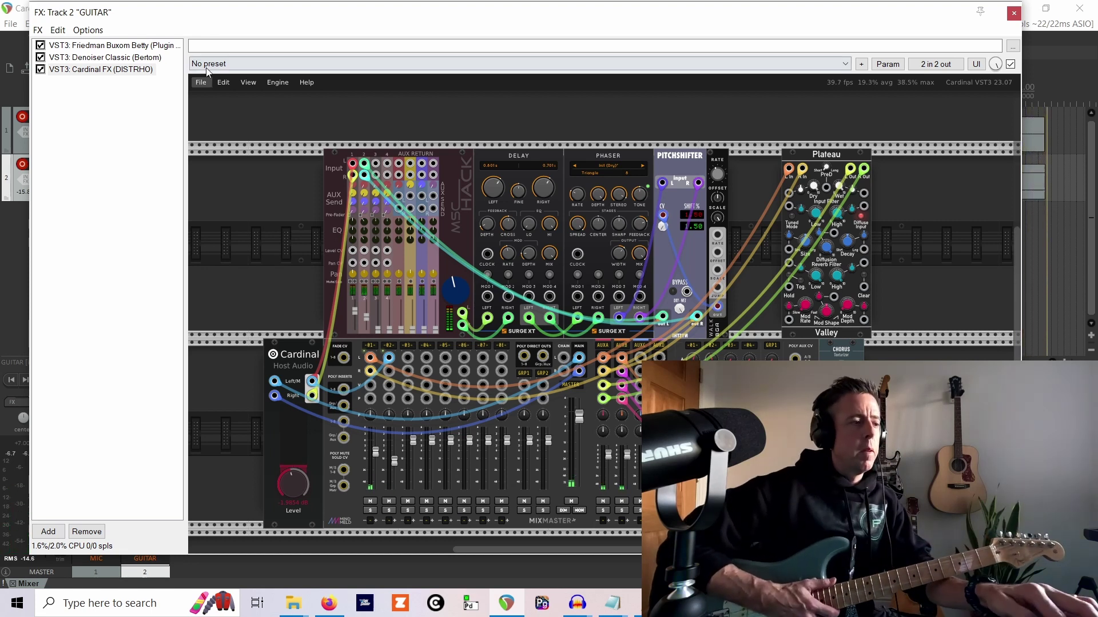
Step: Load 'Guitar FX - Messed up Autofilter' from Cardinal's recent patches
click(199, 85)
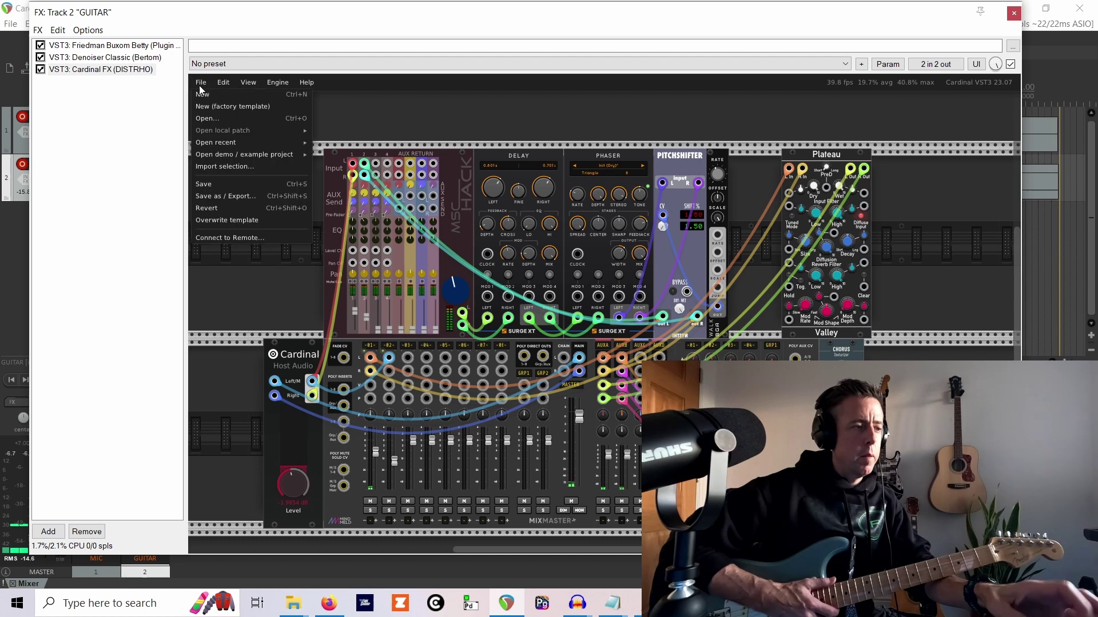
mouse_move(212, 139)
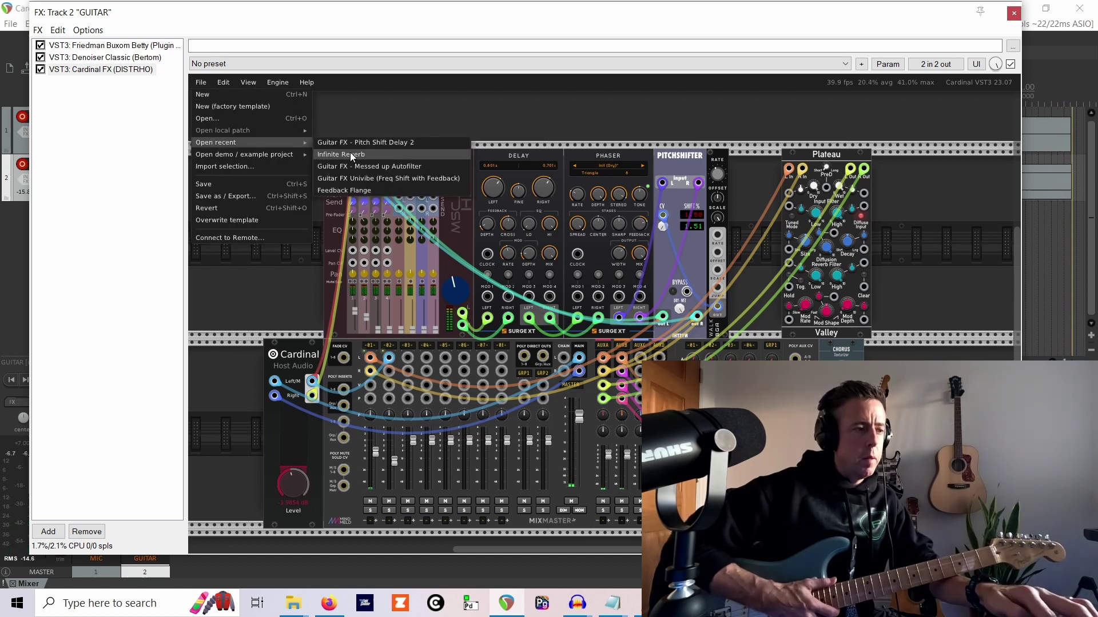
click(359, 166)
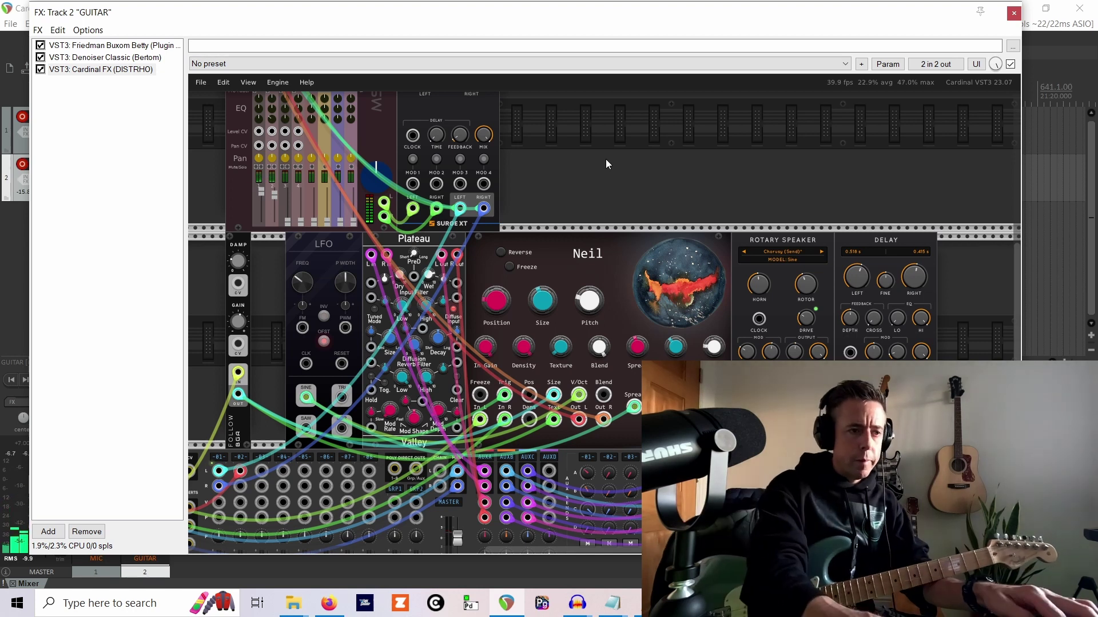
Step: Zoom out over the Cardinal rack to see the entire Messed up Autofilter patch
ctrl+scroll(606, 159, down, 2)
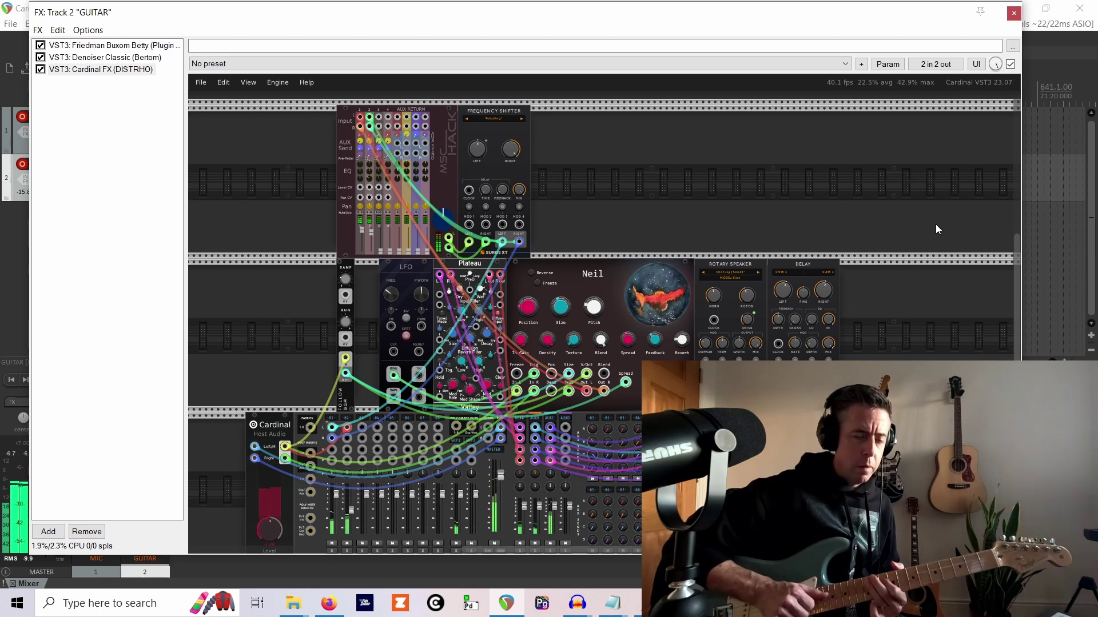
Step: Load the Infinite Reverb patch from Cardinal's recent patches list
click(200, 82)
mouse_move(274, 142)
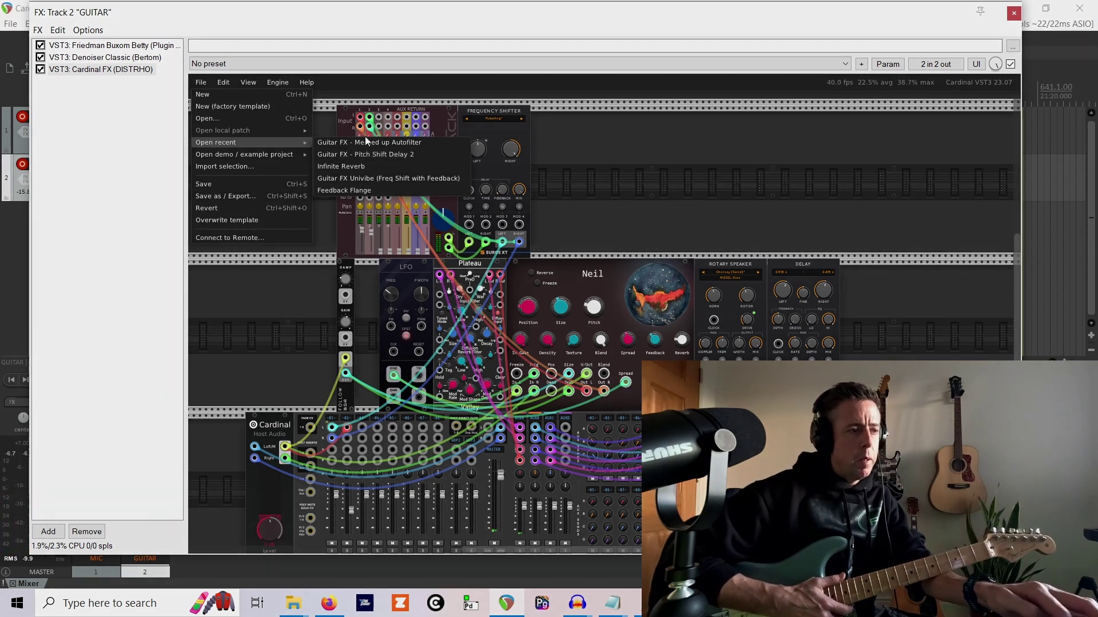
click(366, 166)
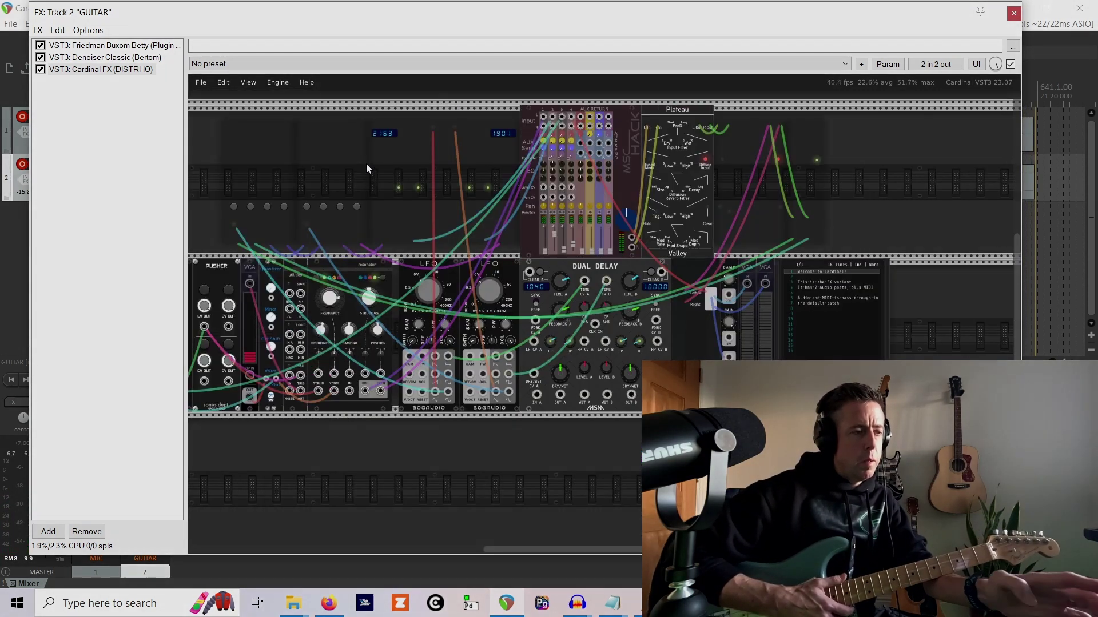